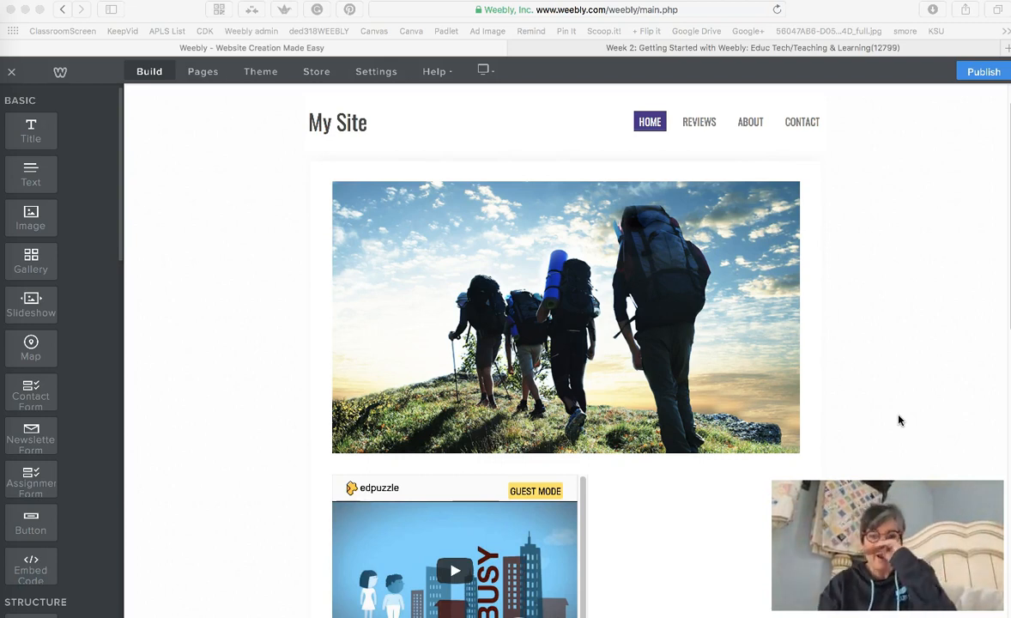
- Replace the "My Site" title text in the page header with the site owner's full name
{"action": "left_click", "coordinate": [888, 431]}
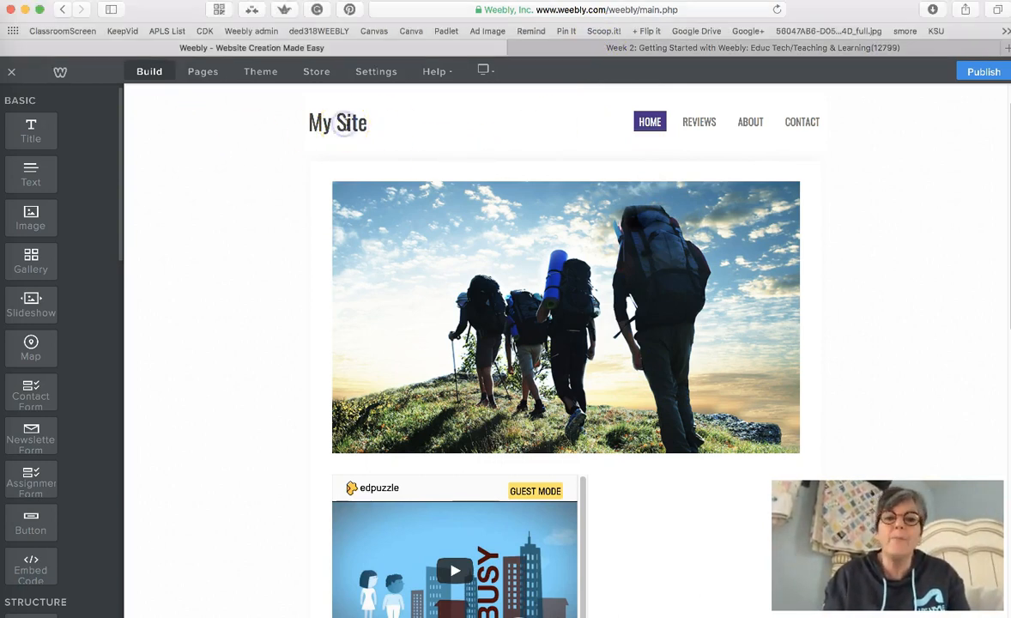
{"action": "left_click", "coordinate": [351, 126]}
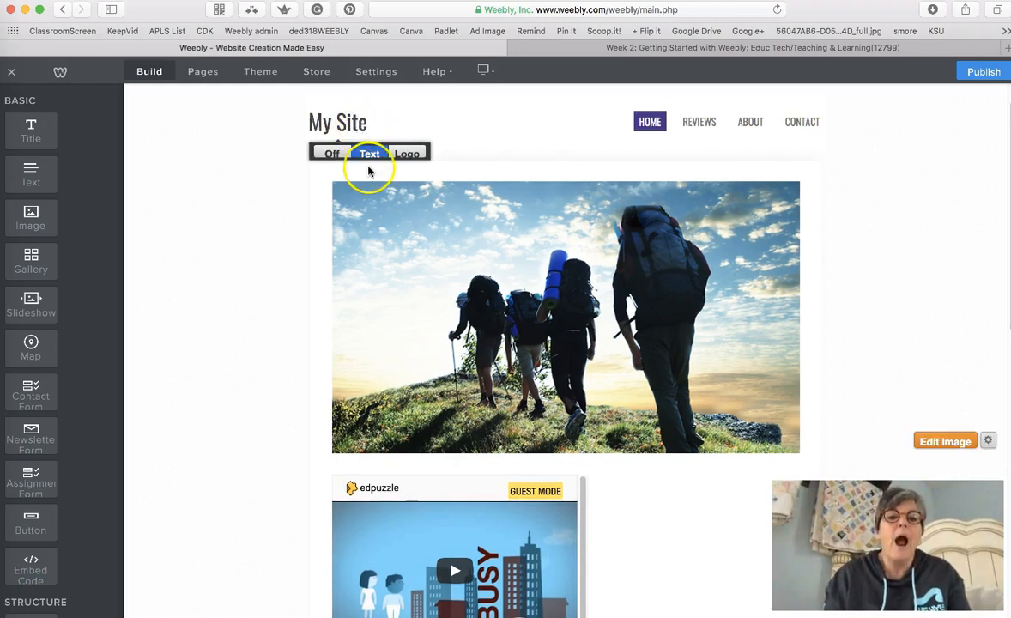
{"action": "left_click", "coordinate": [370, 154]}
{"action": "mouse_move", "coordinate": [371, 127]}
{"action": "left_mouse_down"}
{"action": "mouse_move", "coordinate": [326, 127]}
{"action": "mouse_move", "coordinate": [374, 126]}
{"action": "left_mouse_up"}
{"action": "triple_click", "coordinate": [373, 125]}
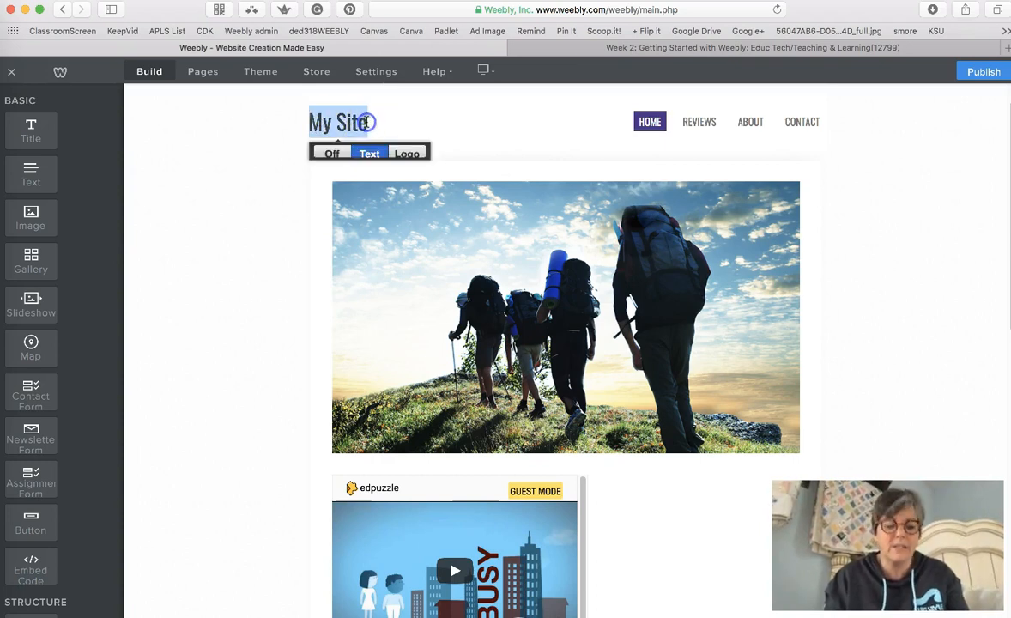
{"action": "type", "text": "Cyndi"}
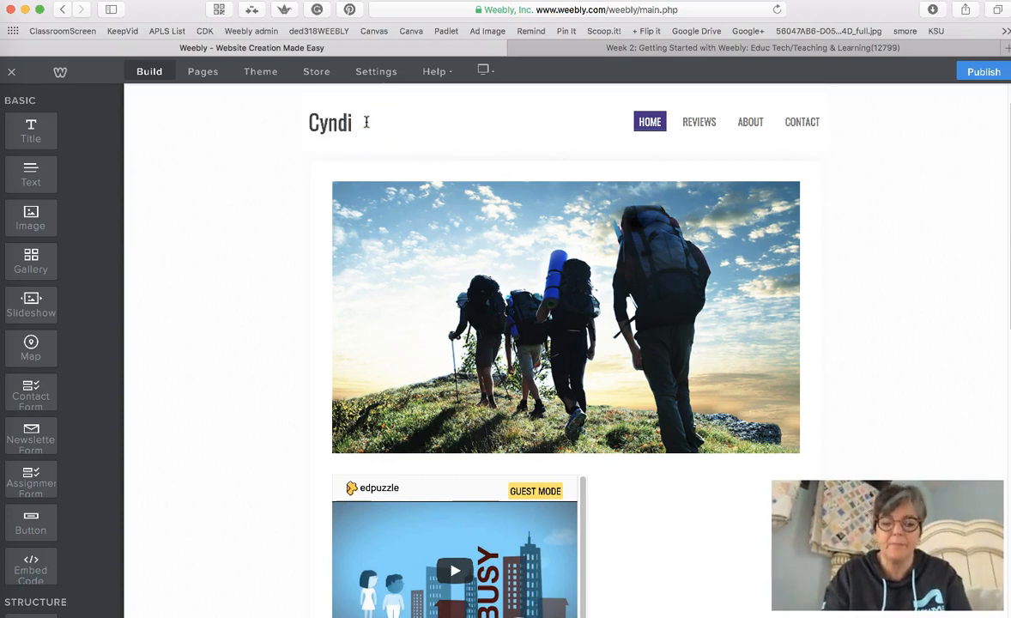
{"action": "type", "text": " Kuhn"}
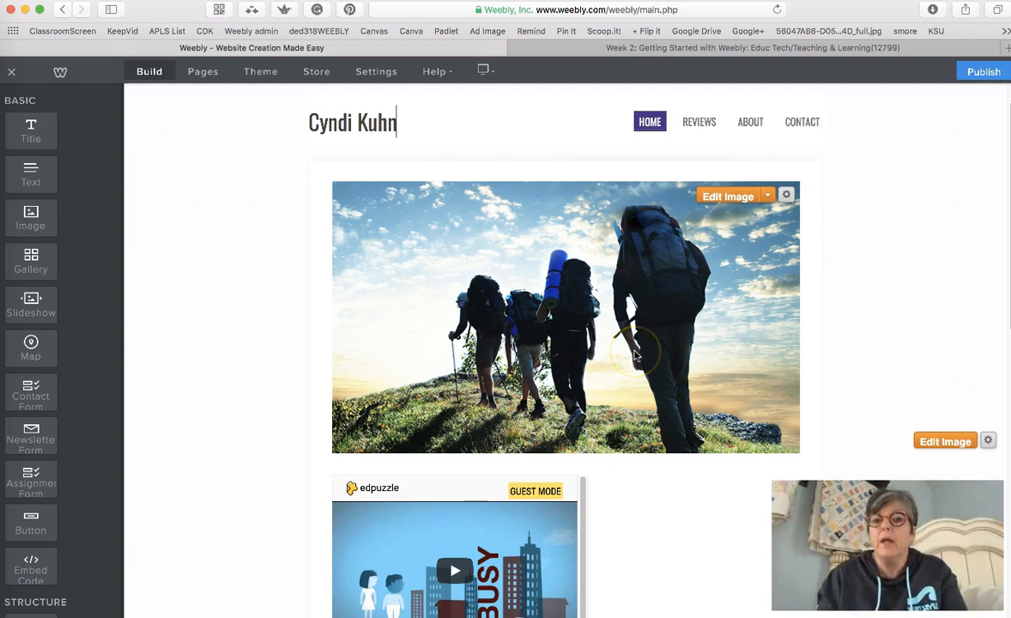
- Upload 2699899.png from the stuff folder on the Desktop as the replacement for the Home page's hikers header image
{"action": "left_click", "coordinate": [768, 197]}
{"action": "left_click", "coordinate": [758, 247]}
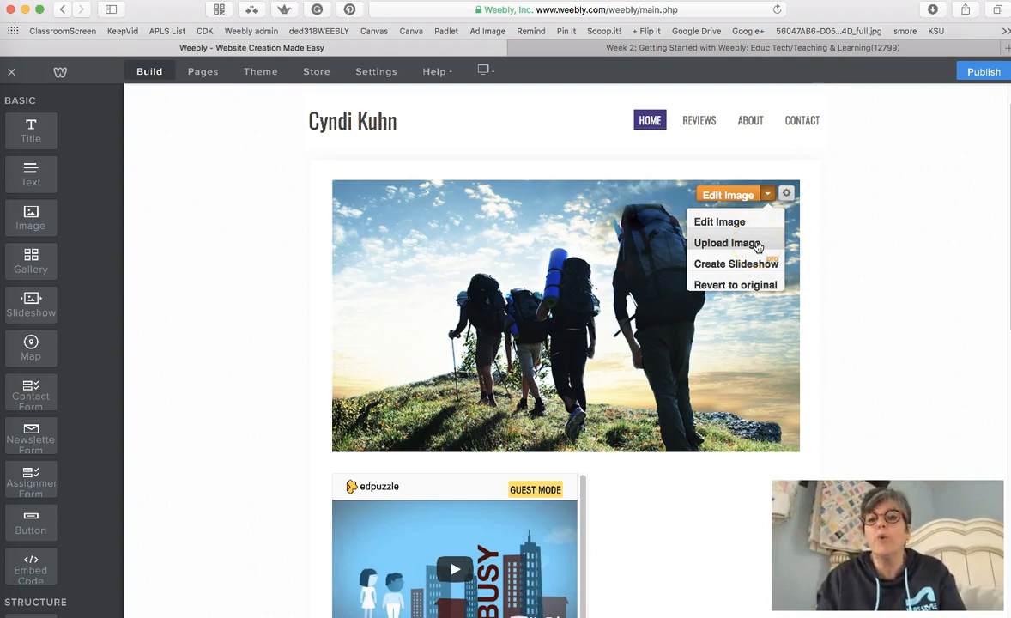
{"action": "left_click", "coordinate": [756, 245]}
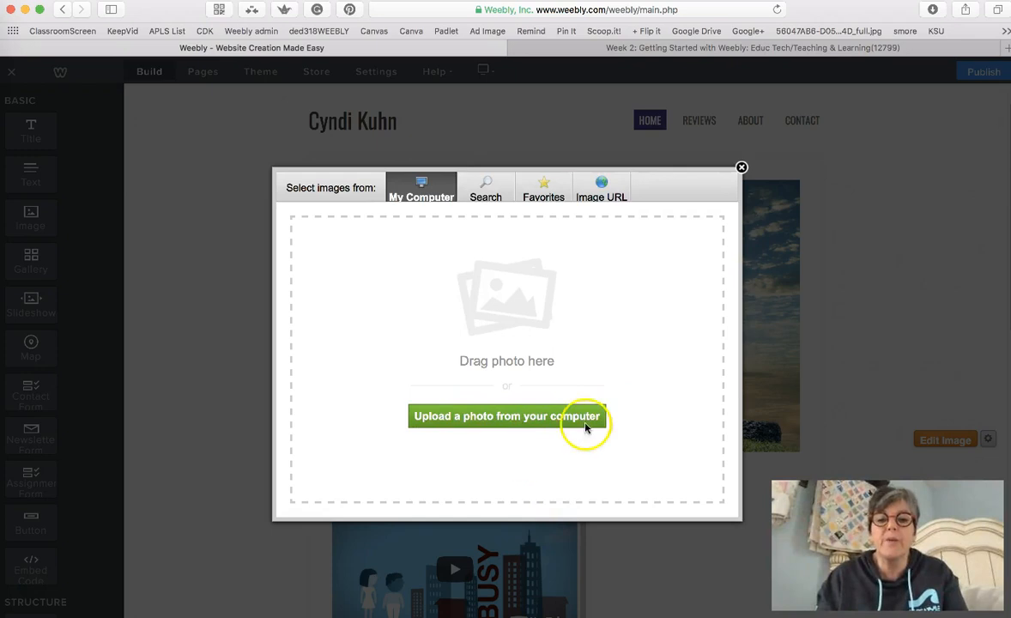
{"action": "left_click", "coordinate": [527, 420]}
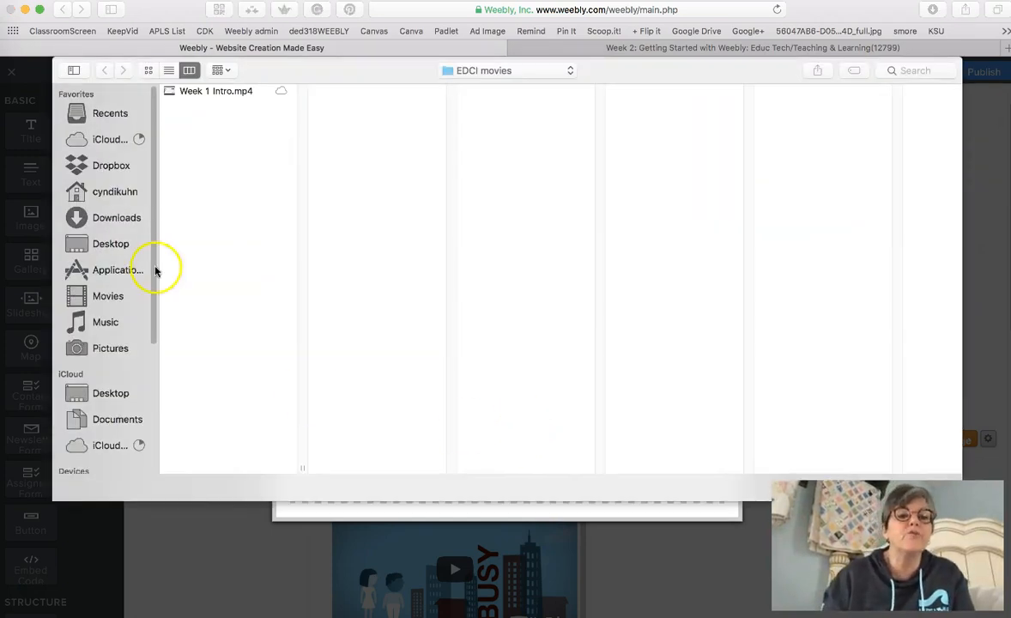
{"action": "left_click_drag", "start_coordinate": [153, 338], "coordinate": [154, 366]}
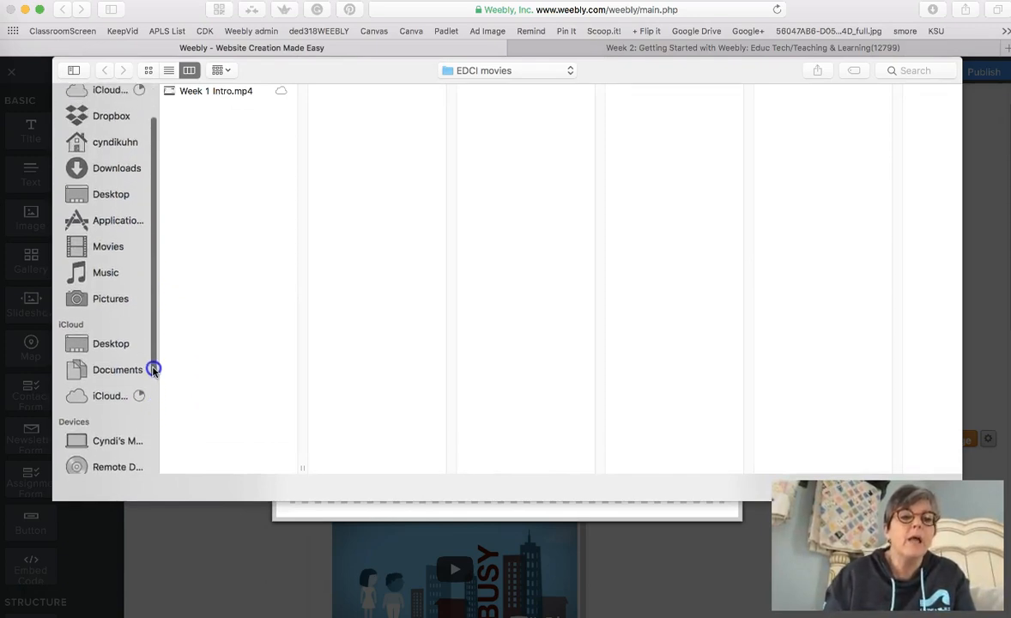
{"action": "left_click", "coordinate": [110, 194]}
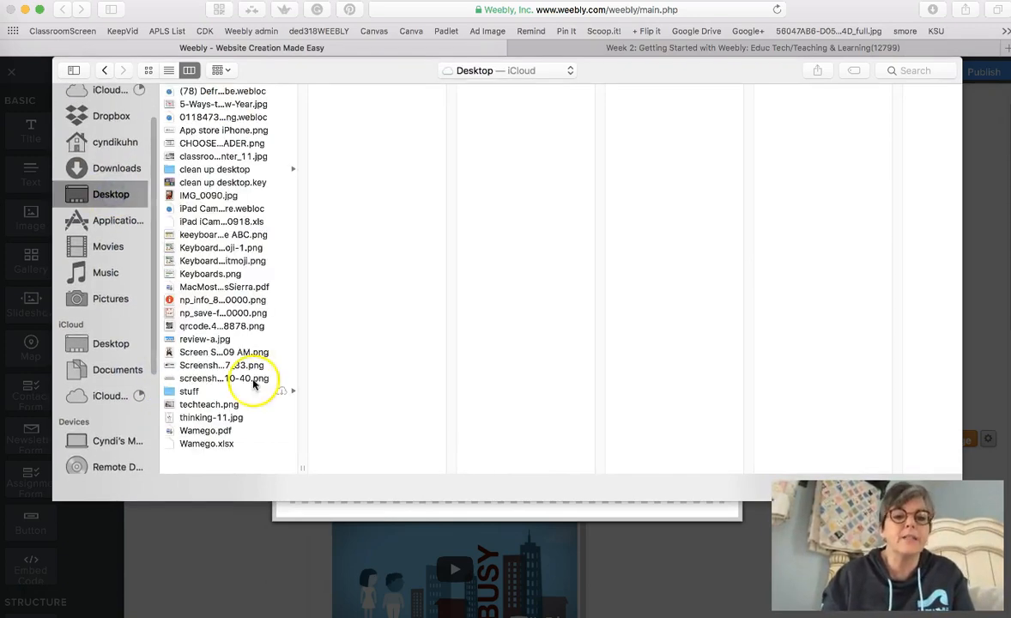
{"action": "left_click", "coordinate": [193, 391]}
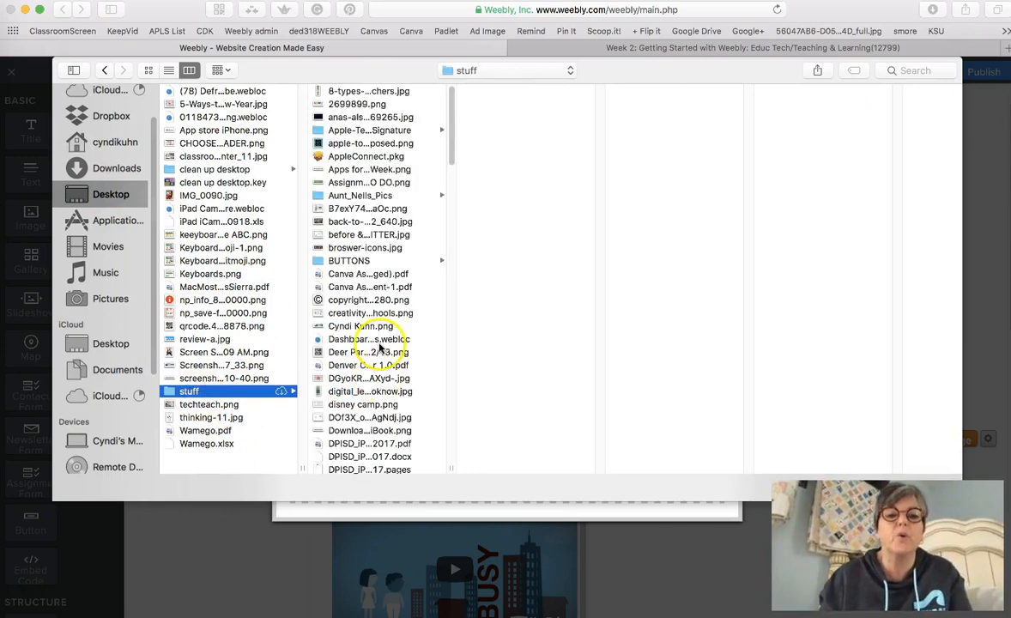
{"action": "left_click", "coordinate": [378, 103]}
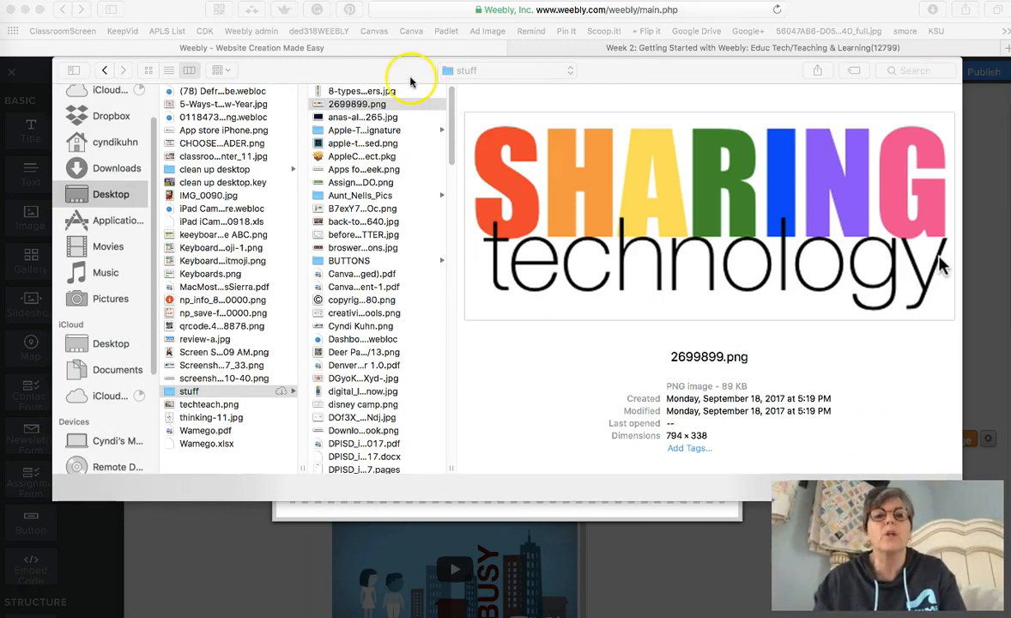
{"action": "double_click", "coordinate": [374, 104]}
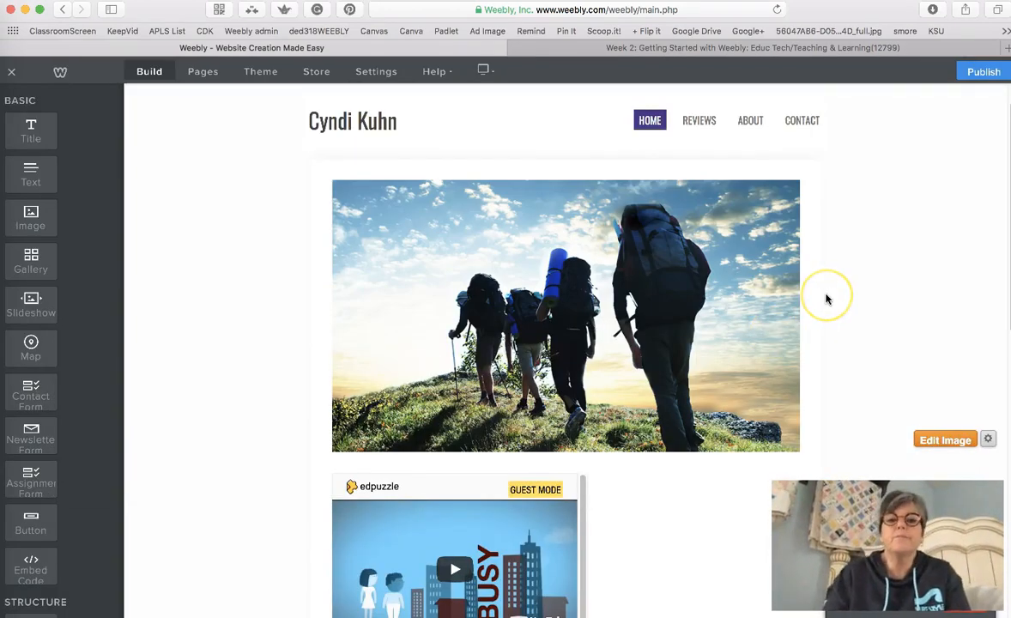
{"action": "mouse_move", "coordinate": [636, 321]}
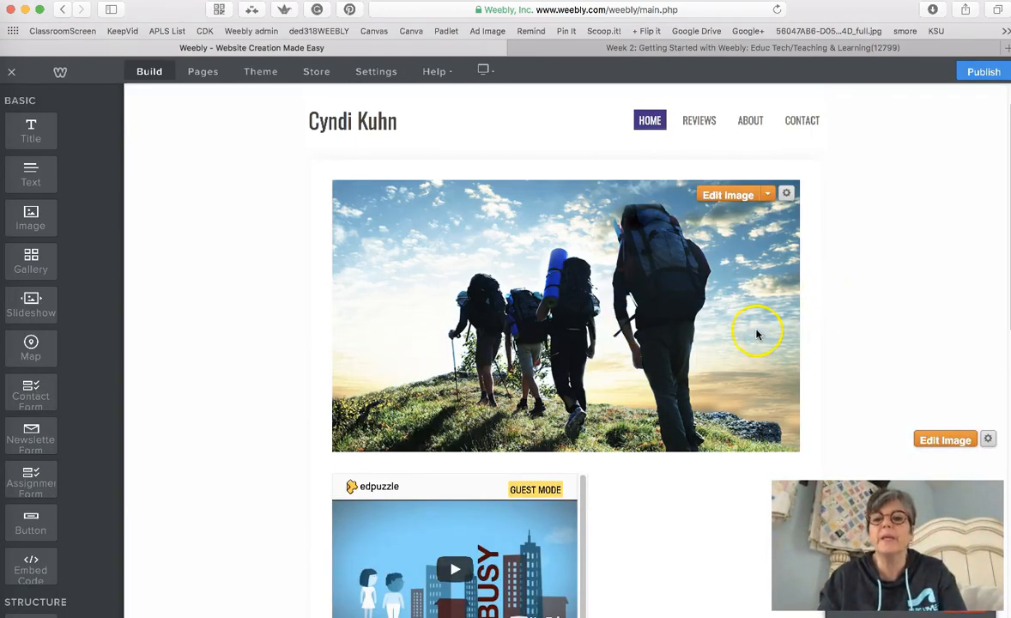
{"action": "left_click", "coordinate": [768, 195]}
{"action": "left_click", "coordinate": [770, 198]}
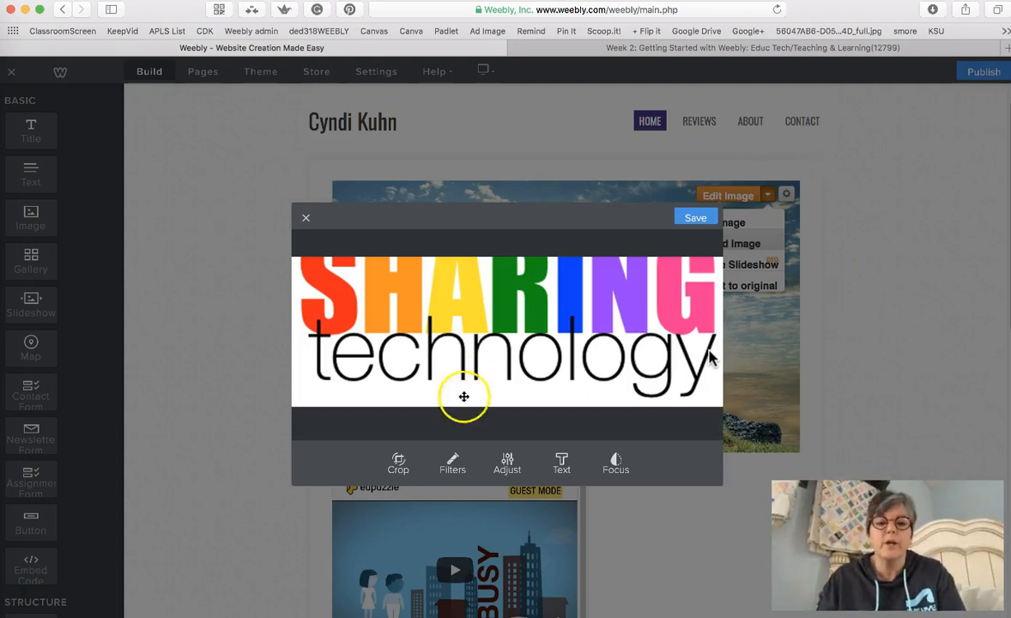
- Reposition the header image so the full SHARING technology lettering fits the frame, and save it to this page only
{"action": "left_click_drag", "start_coordinate": [502, 354], "coordinate": [500, 381]}
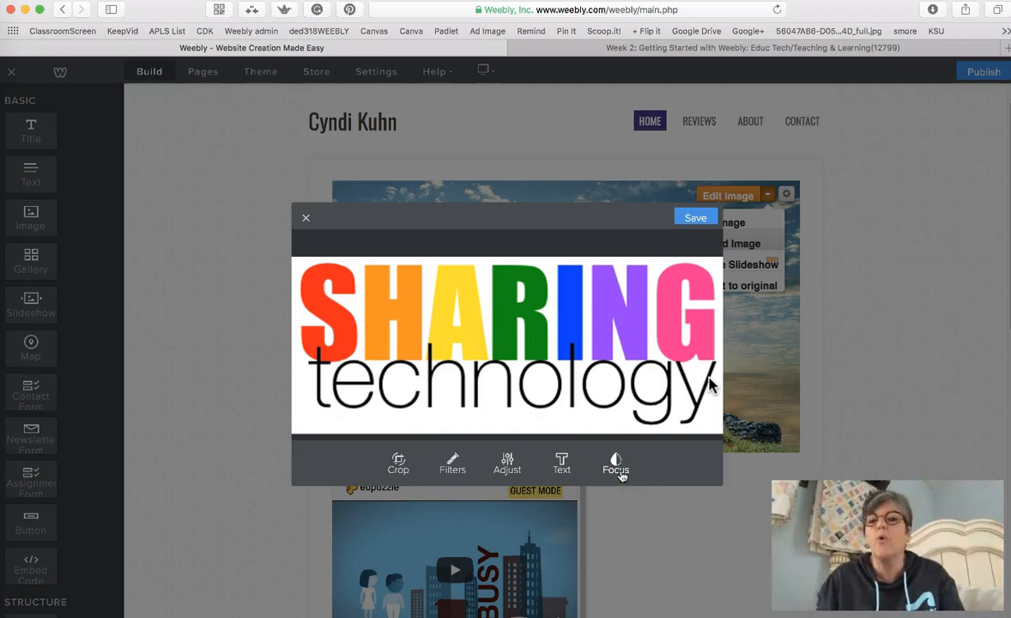
{"action": "left_click", "coordinate": [697, 217]}
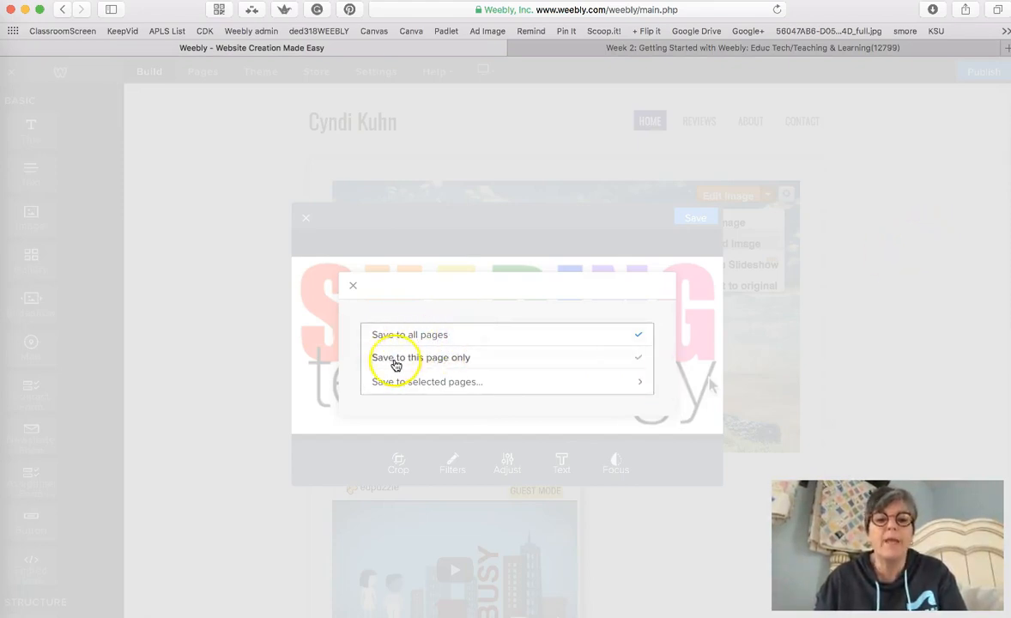
{"action": "left_click", "coordinate": [461, 385]}
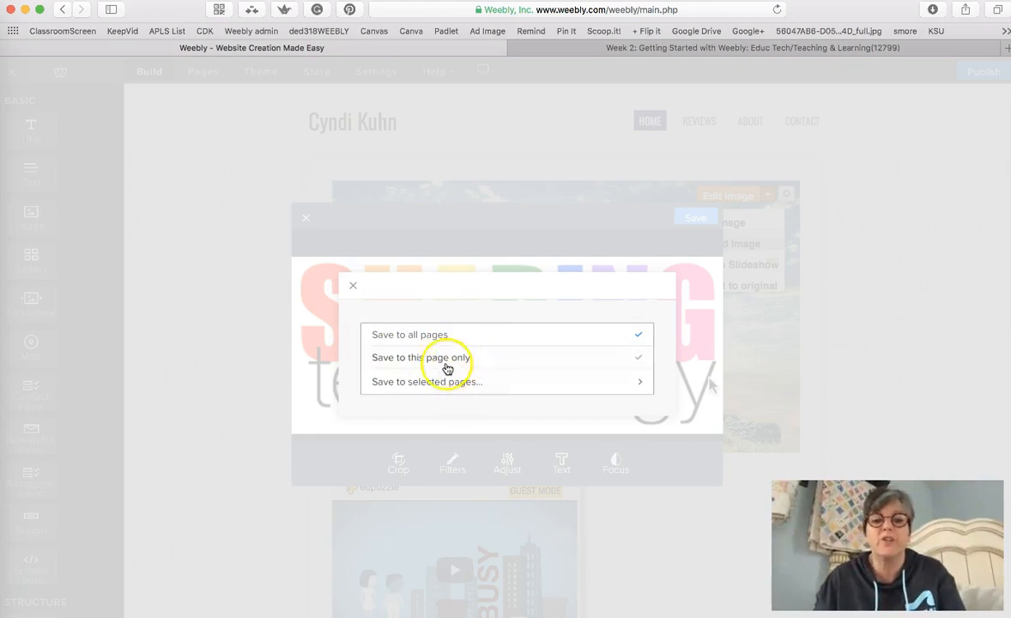
{"action": "left_click", "coordinate": [446, 358]}
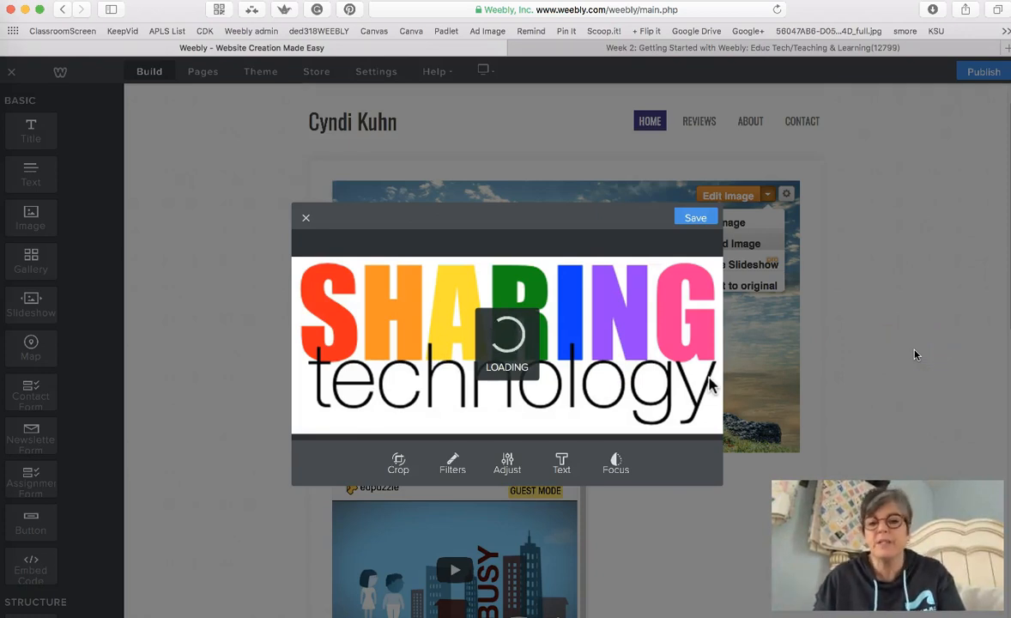
{"action": "left_click", "coordinate": [915, 353]}
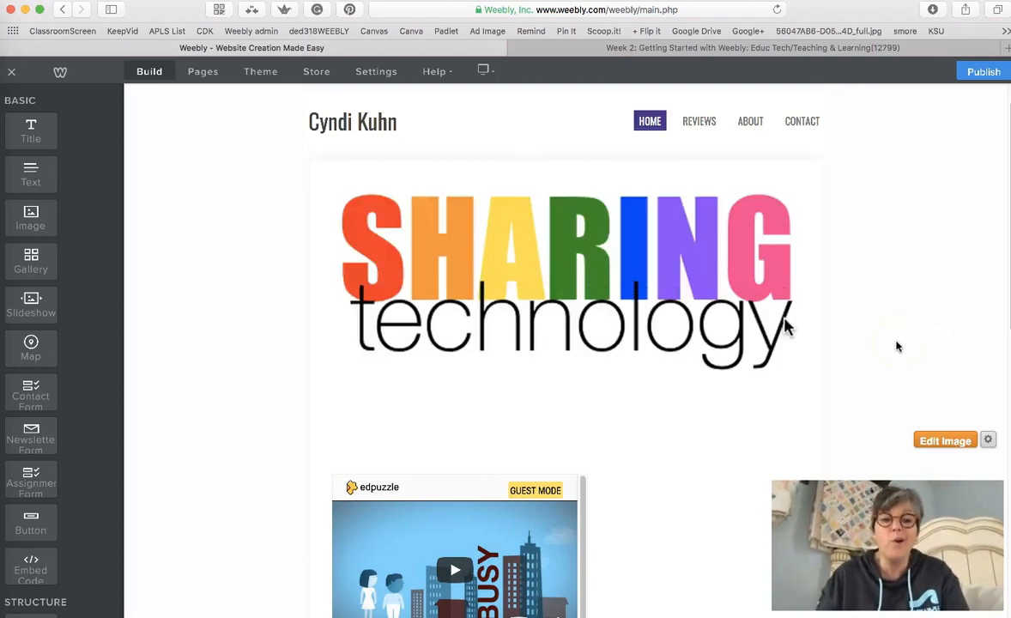
{"action": "left_click", "coordinate": [940, 331]}
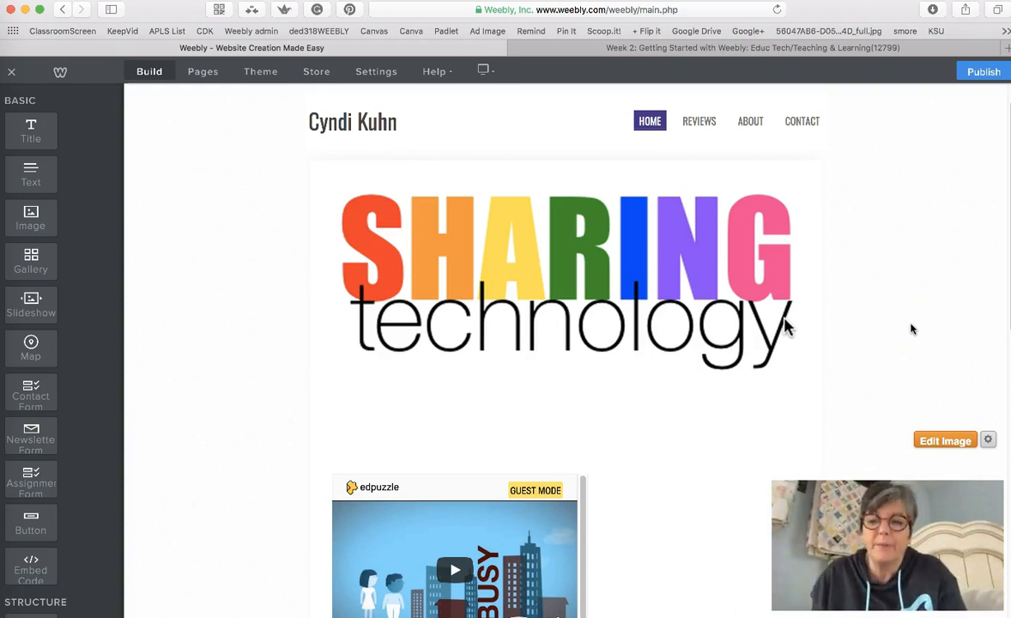
- Delete the three embedded Edpuzzle videos from the Home page content
{"action": "scroll", "coordinate": [697, 452], "scroll_direction": "down", "scroll_amount": 5}
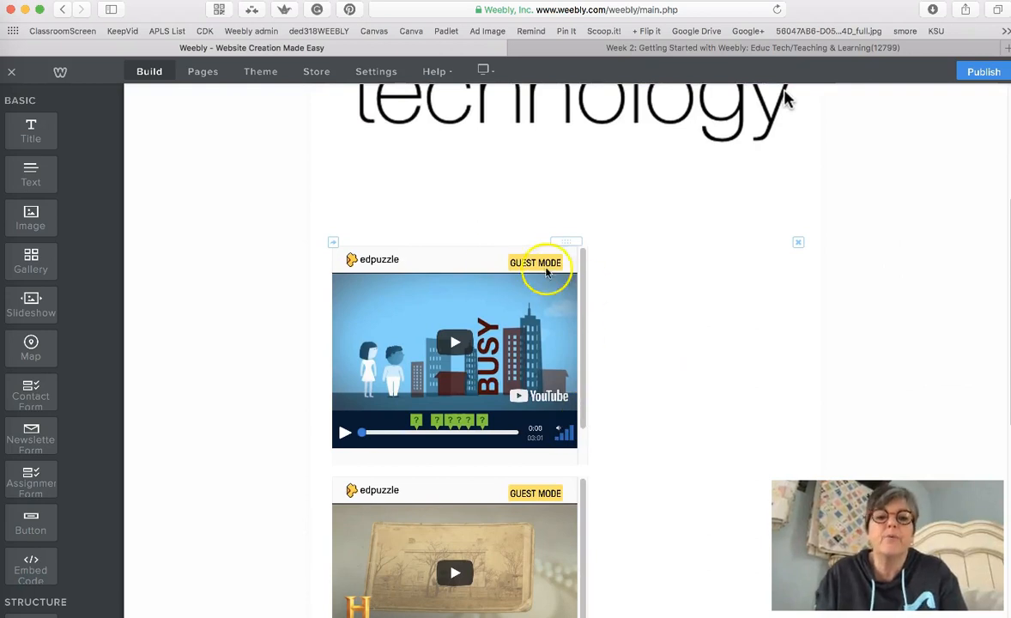
{"action": "mouse_move", "coordinate": [756, 252]}
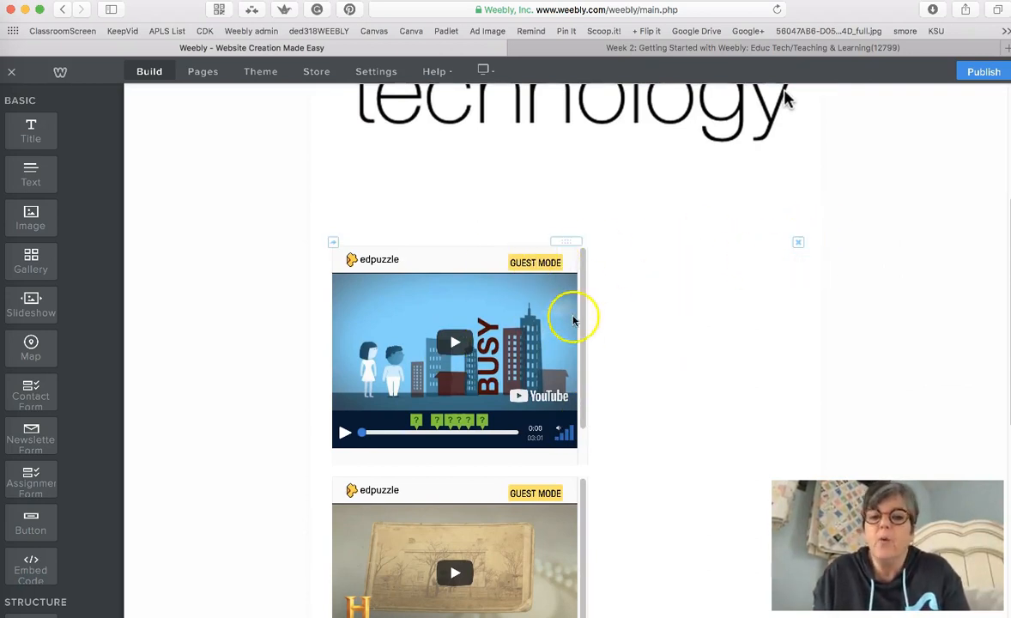
{"action": "left_click", "coordinate": [798, 247]}
{"action": "left_click", "coordinate": [779, 210]}
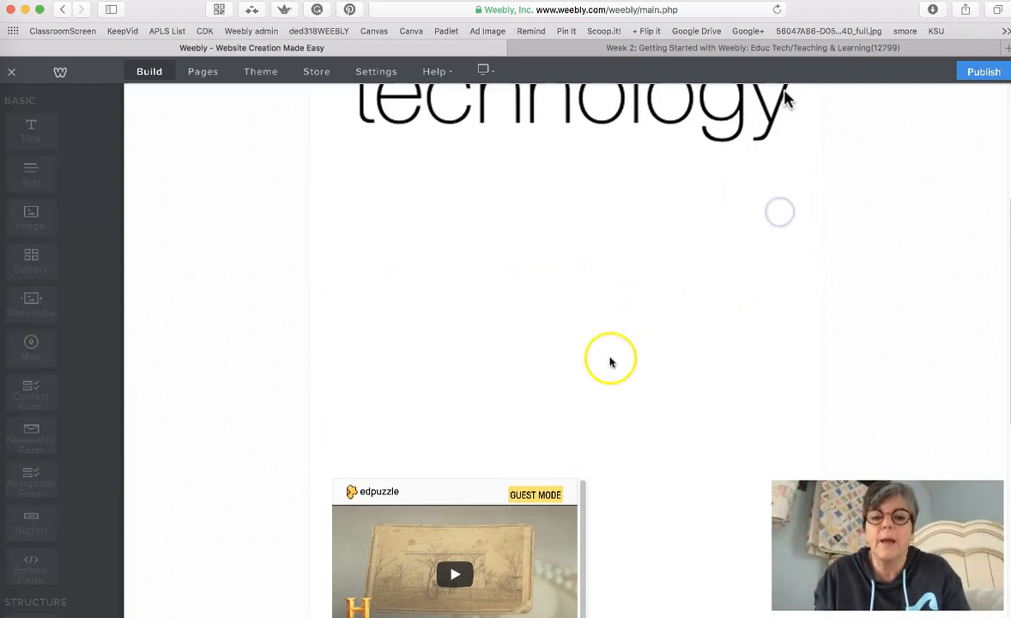
{"action": "left_click", "coordinate": [589, 550]}
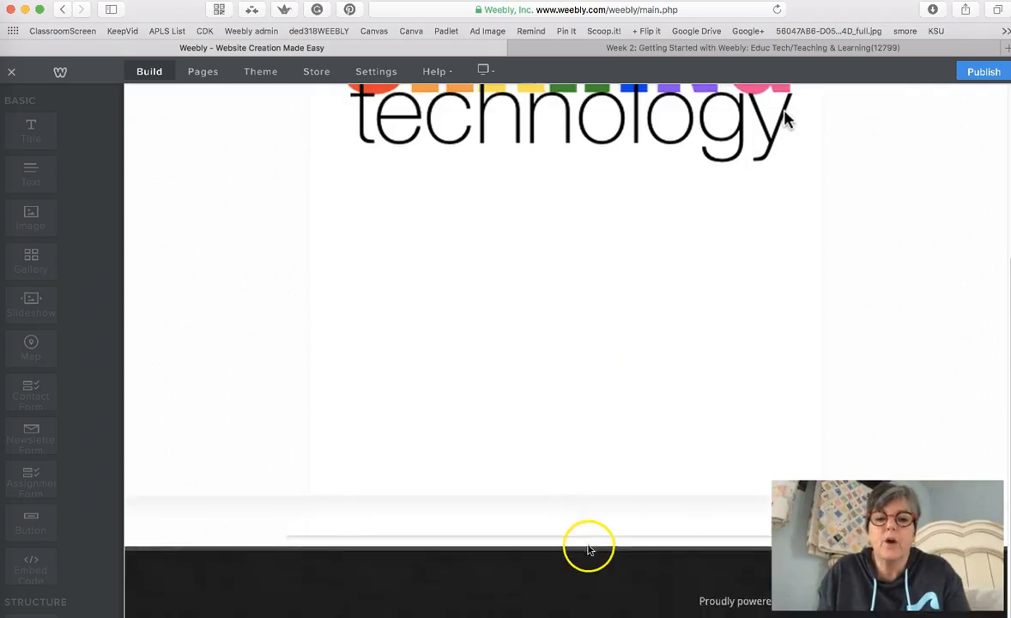
{"action": "left_click", "coordinate": [800, 262]}
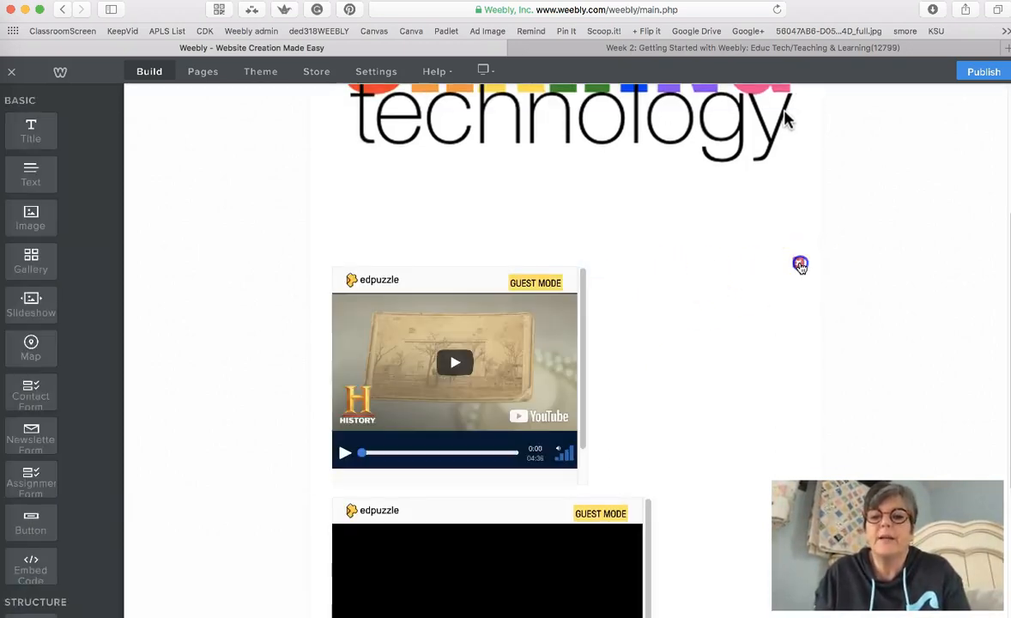
{"action": "left_click", "coordinate": [772, 230]}
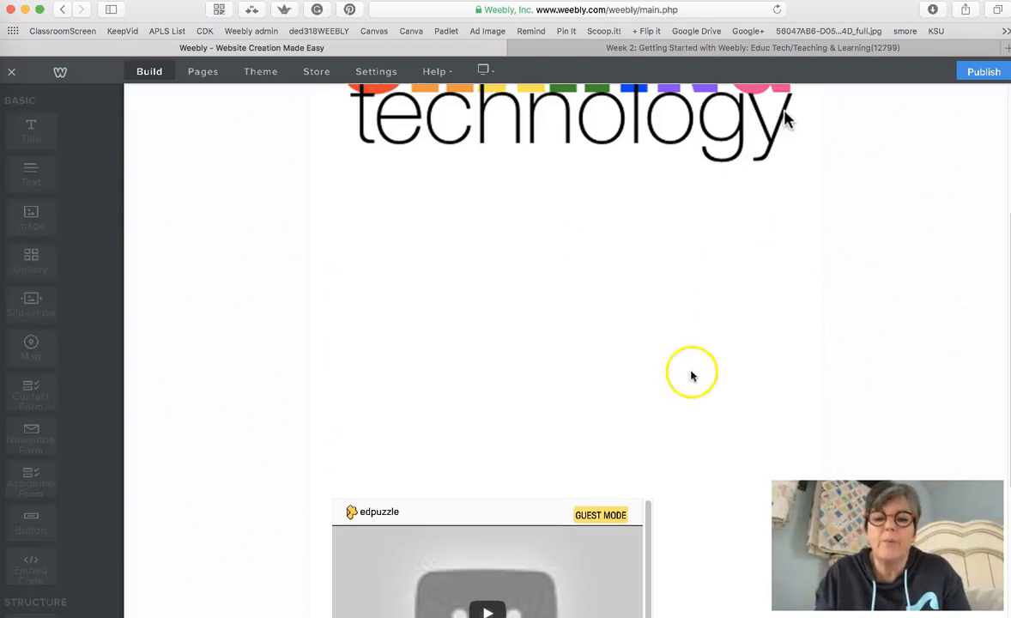
{"action": "left_click", "coordinate": [797, 269]}
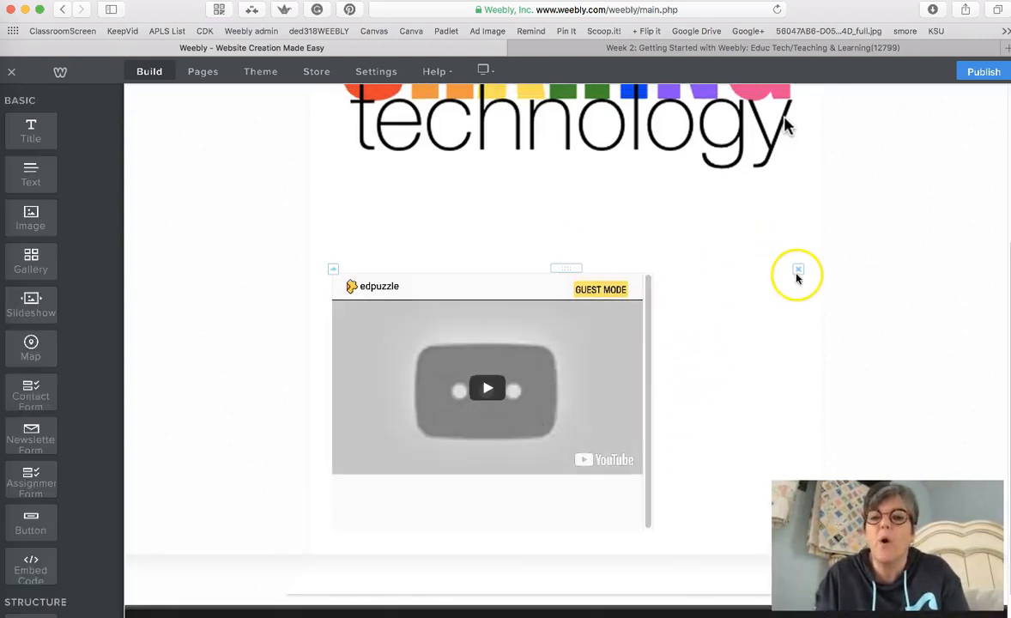
{"action": "left_click", "coordinate": [770, 241]}
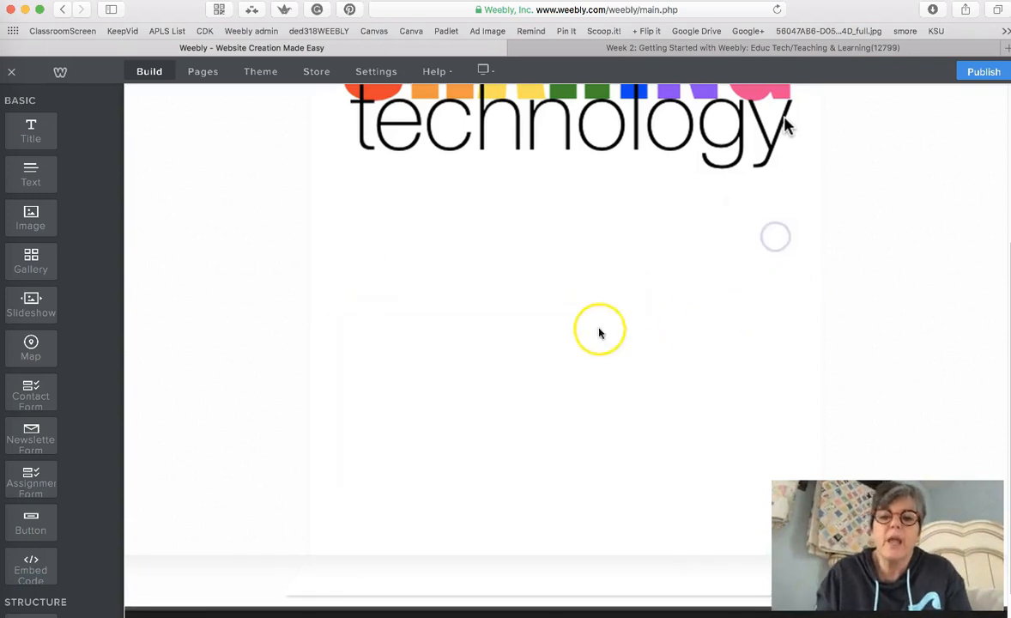
- Add a new standard page to the site and set its header type to No Header
{"action": "scroll", "coordinate": [627, 375], "scroll_direction": "up", "scroll_amount": 5}
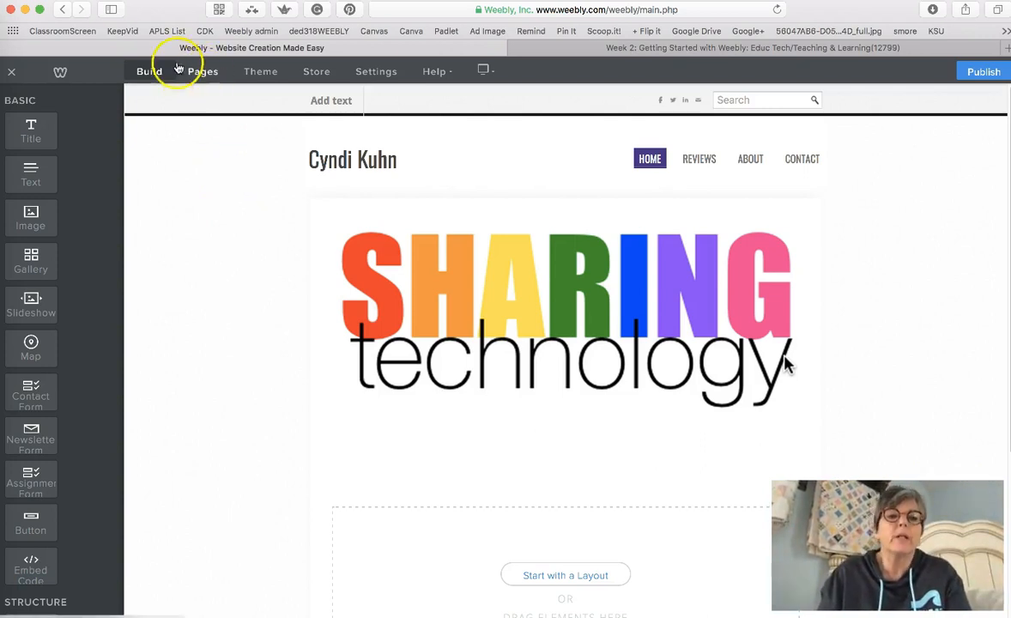
{"action": "left_click", "coordinate": [203, 79]}
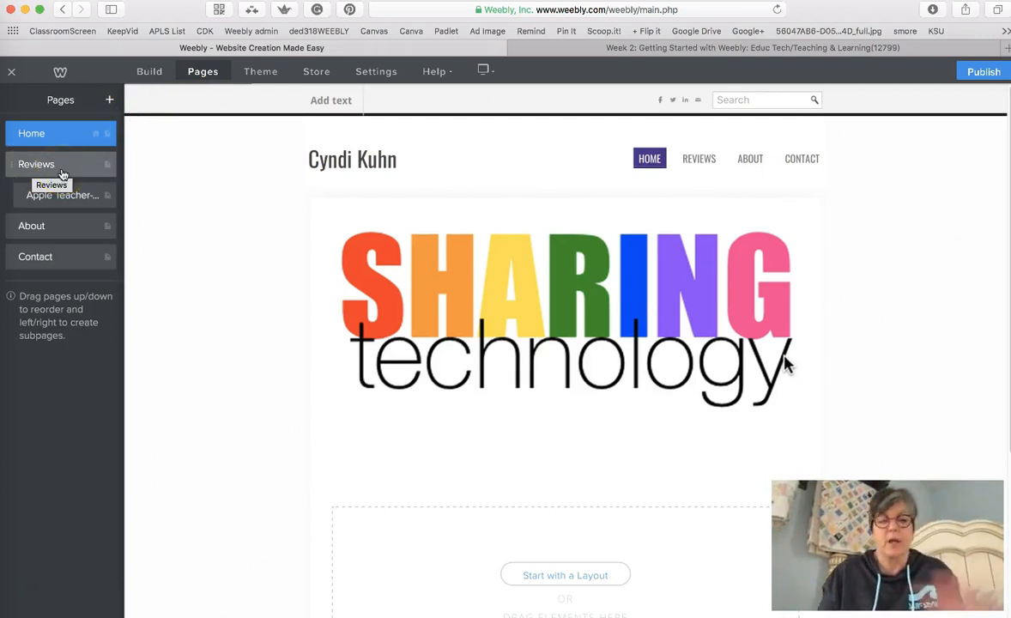
{"action": "left_click", "coordinate": [111, 101]}
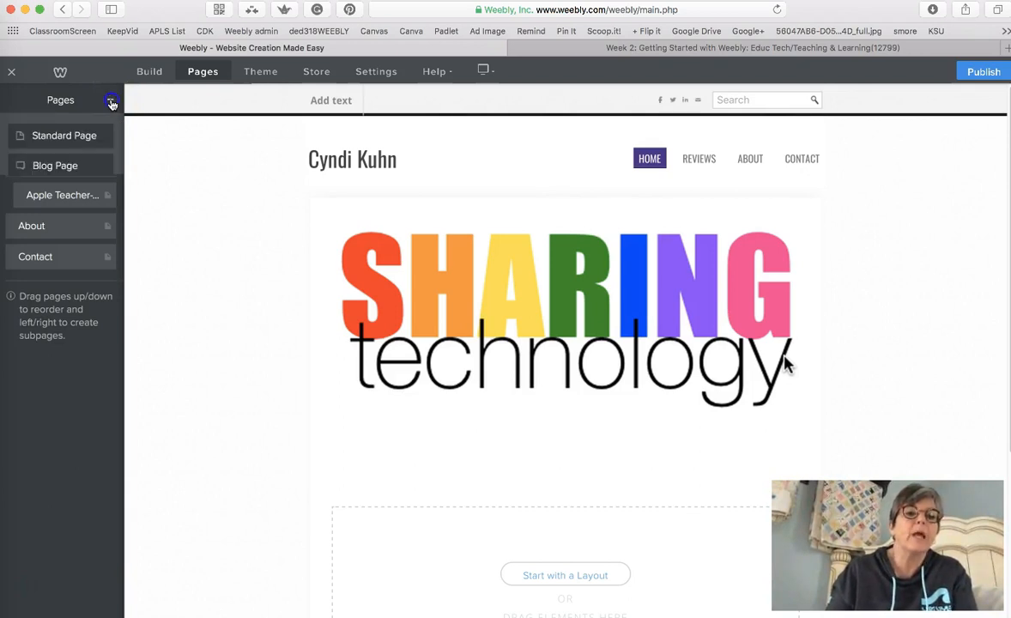
{"action": "left_click", "coordinate": [88, 137]}
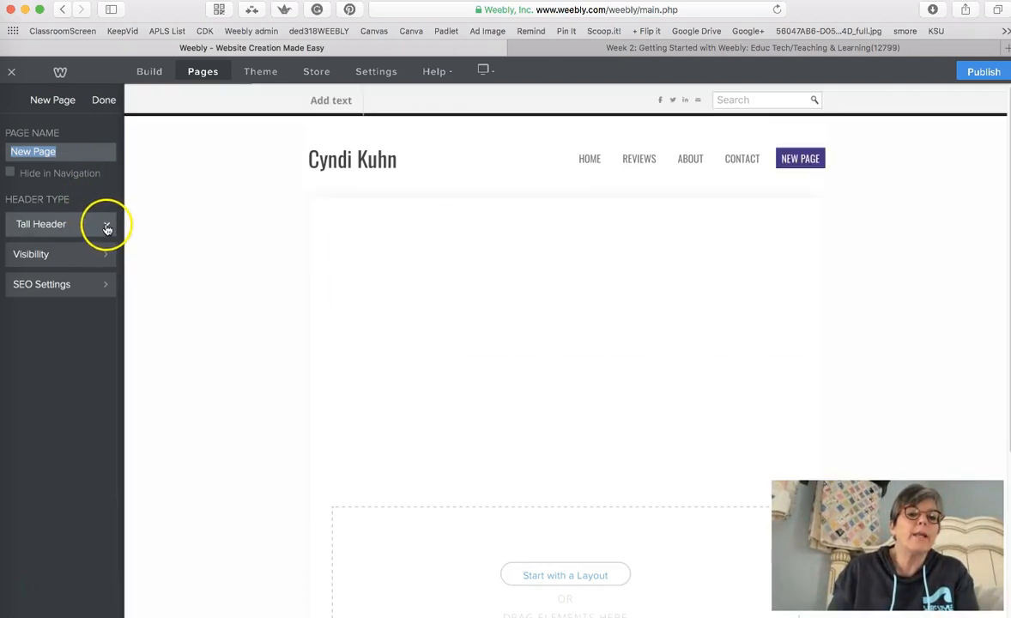
{"action": "left_click", "coordinate": [106, 226]}
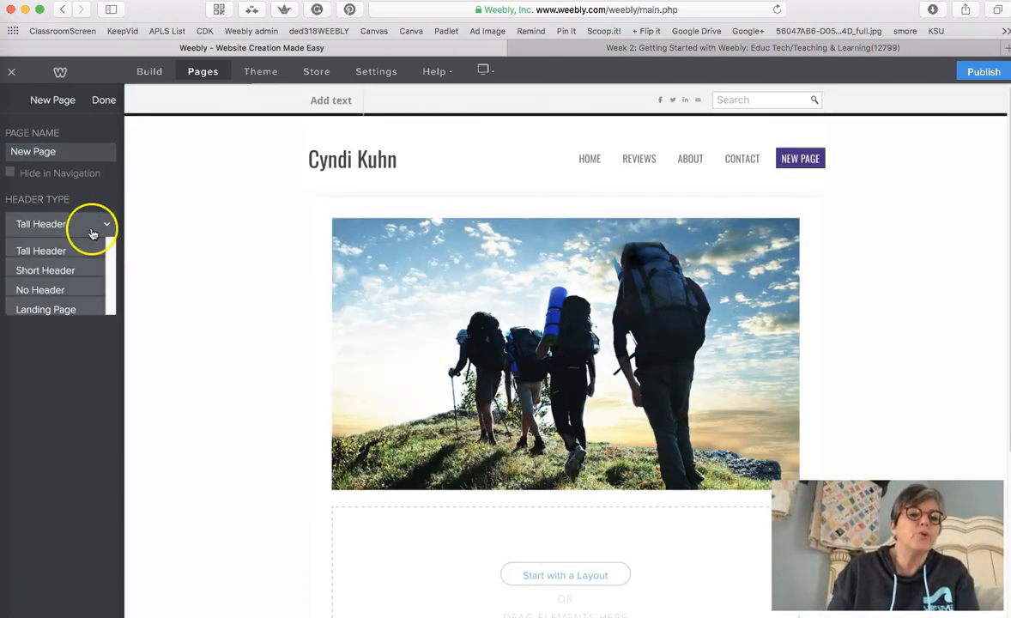
{"action": "left_click", "coordinate": [73, 292]}
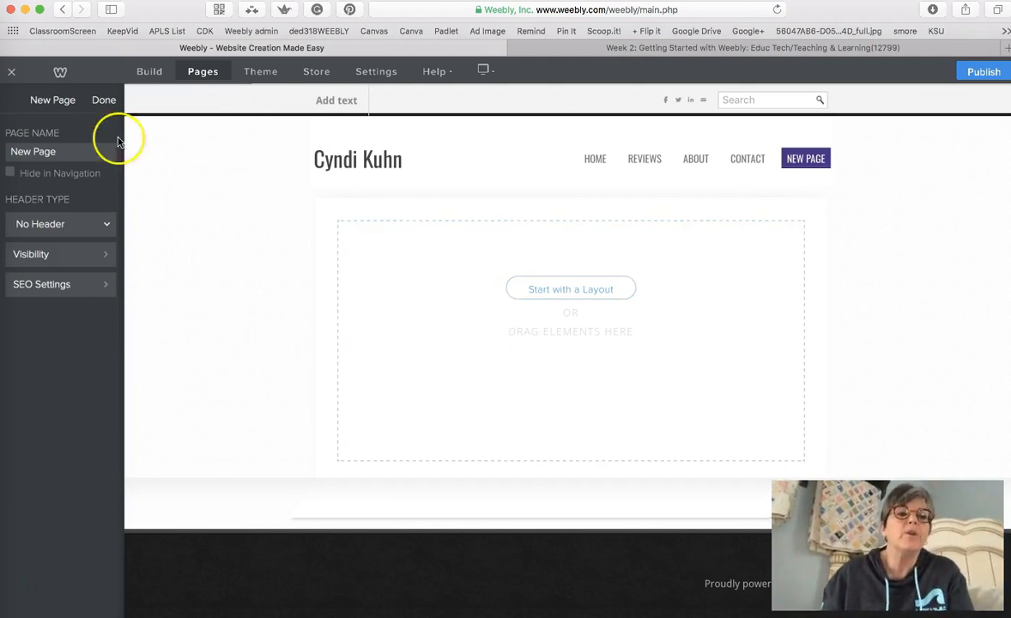
- Name the new no-header page Reviews and save its page settings
{"action": "triple_click", "coordinate": [68, 153]}
{"action": "type", "text": "Reviews"}
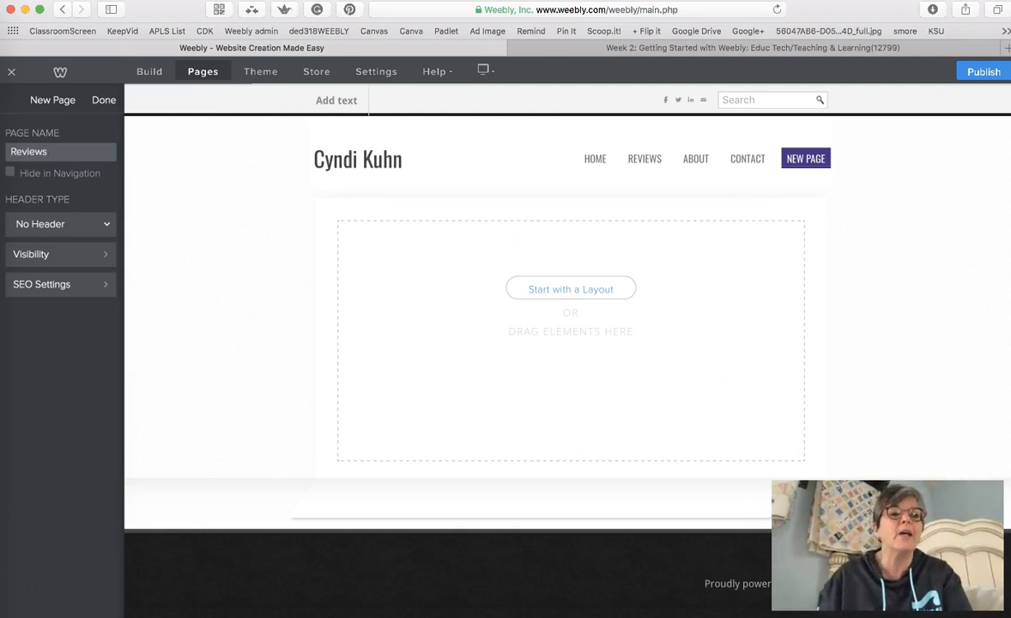
{"action": "left_click", "coordinate": [110, 102]}
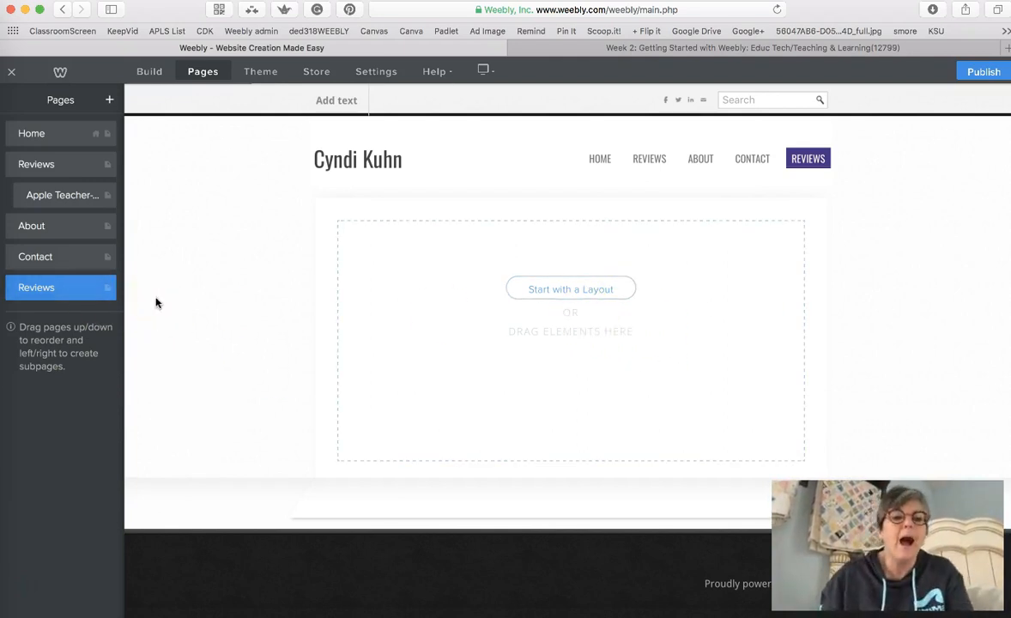
- Add another standard page with the header type No Header and name it Apple Teacher
{"action": "left_click", "coordinate": [112, 100]}
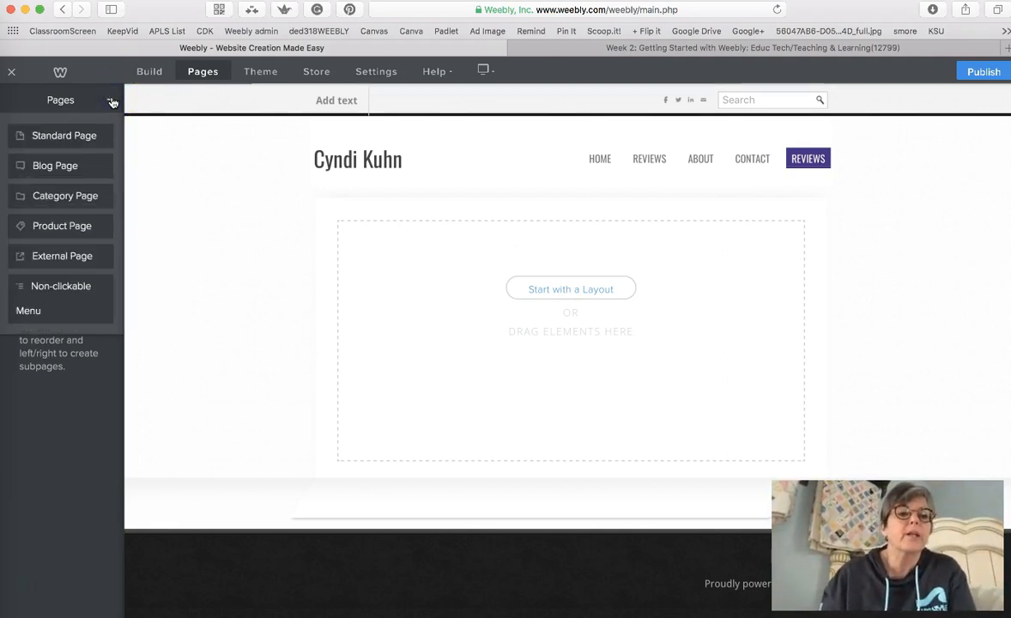
{"action": "left_click", "coordinate": [83, 131]}
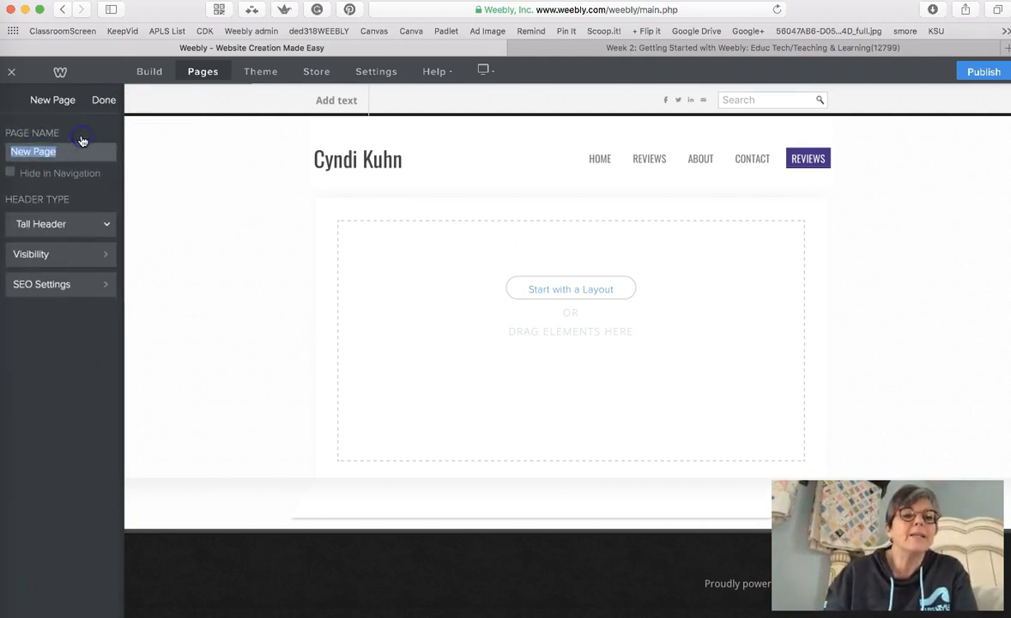
{"action": "left_click", "coordinate": [83, 225]}
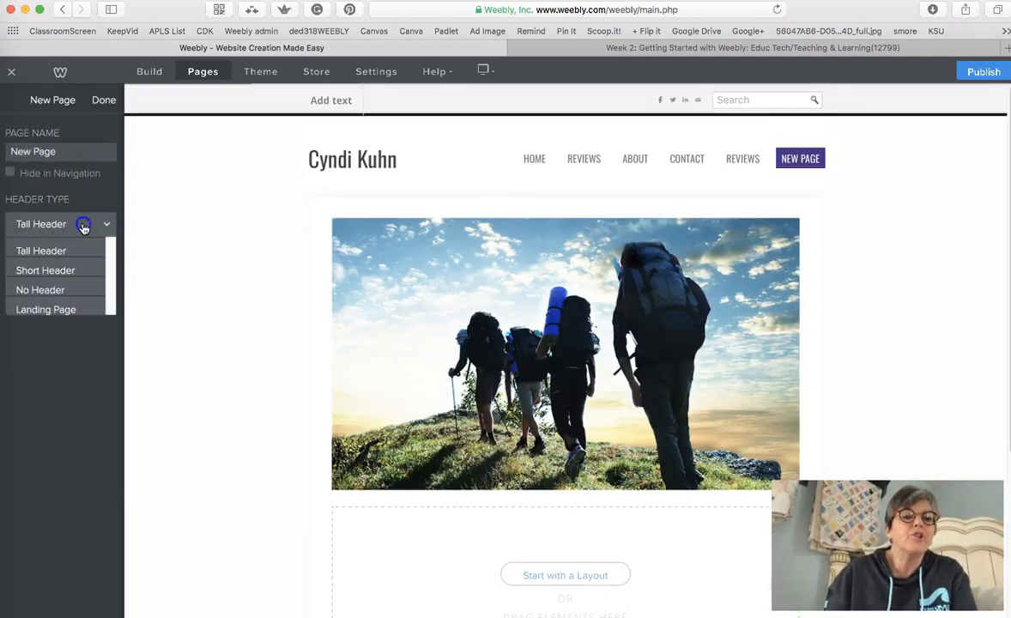
{"action": "left_click", "coordinate": [88, 290]}
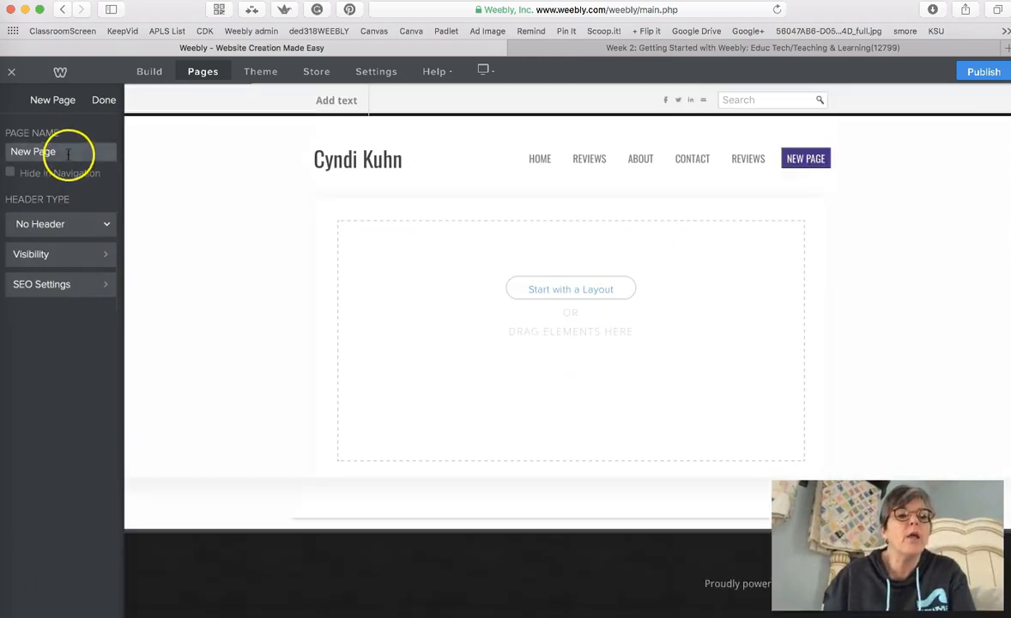
{"action": "left_click", "coordinate": [68, 154]}
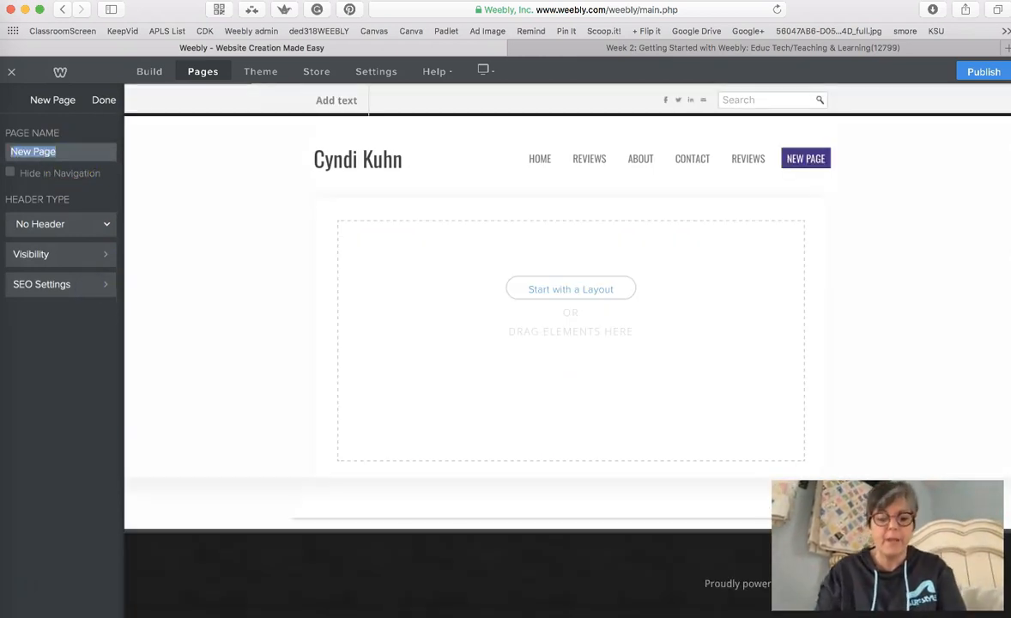
{"action": "type", "text": "Appl"}
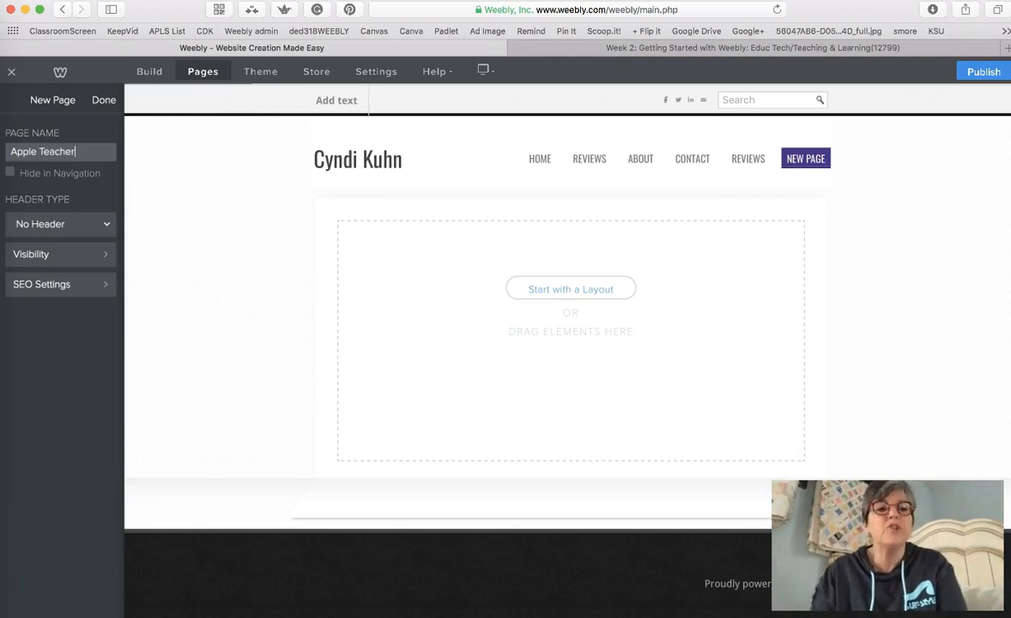
{"action": "left_click", "coordinate": [101, 101]}
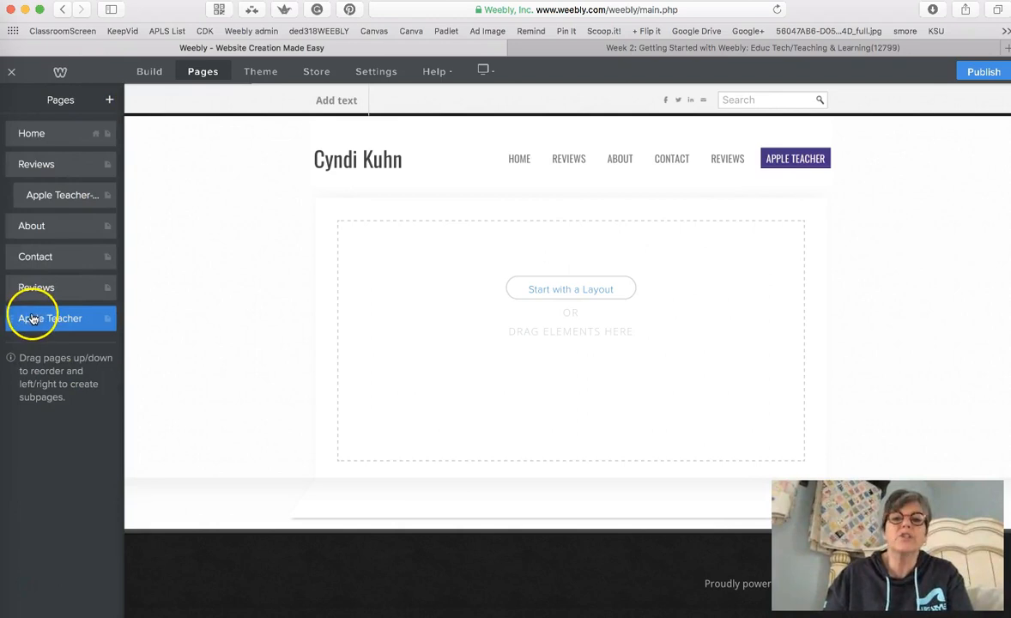
- Make the Apple Teacher page a subpage of the new Reviews page and check the site navigation
{"action": "left_click_drag", "start_coordinate": [38, 320], "coordinate": [18, 317]}
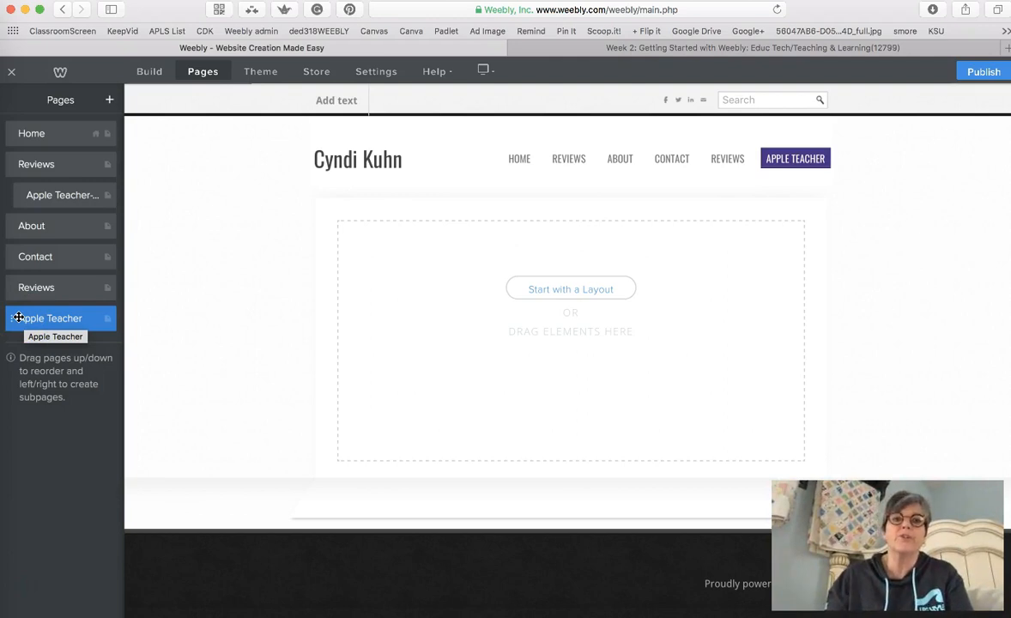
{"action": "left_click_drag", "start_coordinate": [18, 316], "coordinate": [47, 318]}
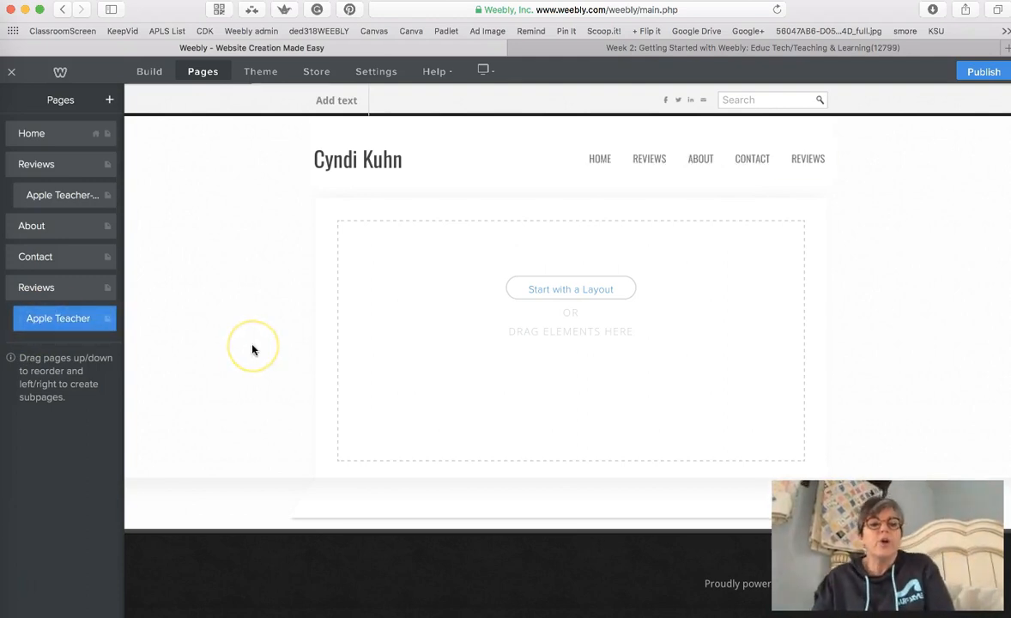
{"action": "left_click", "coordinate": [845, 350]}
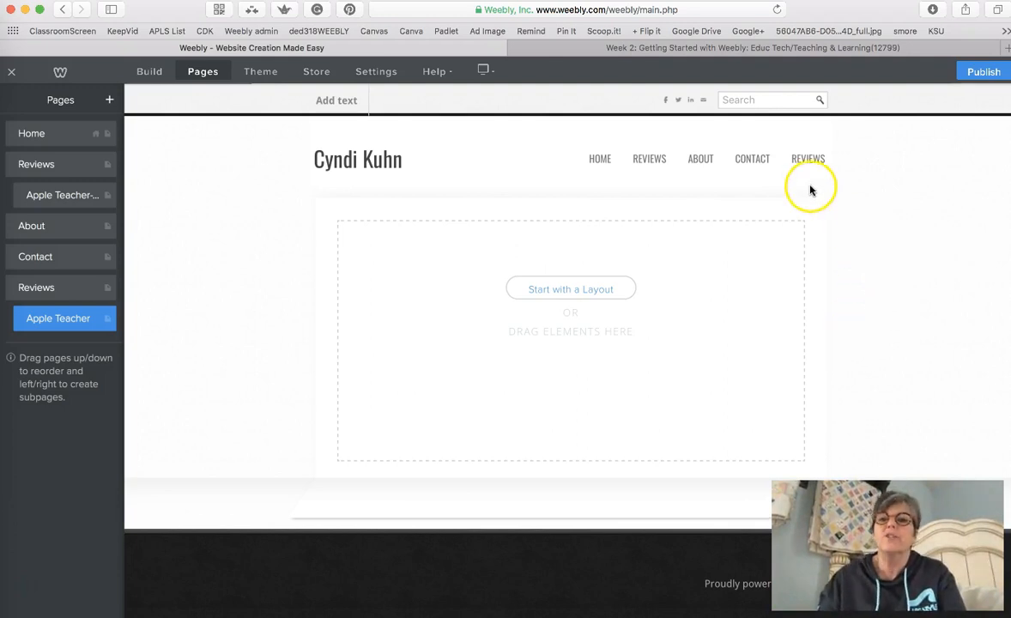
{"action": "mouse_move", "coordinate": [808, 157]}
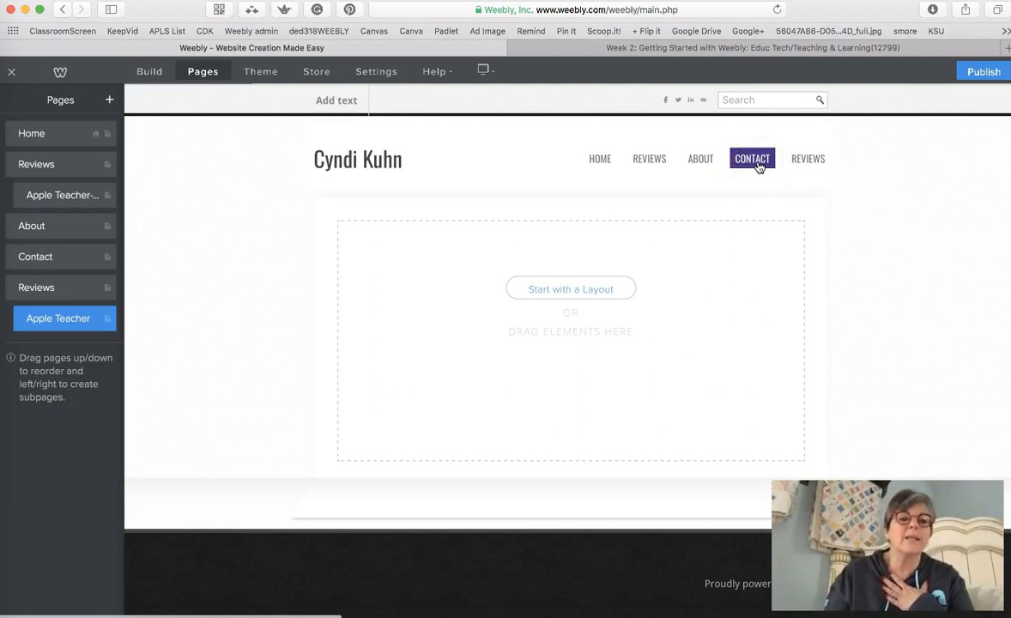
- Delete the Contact page from the site
{"action": "left_click", "coordinate": [78, 257]}
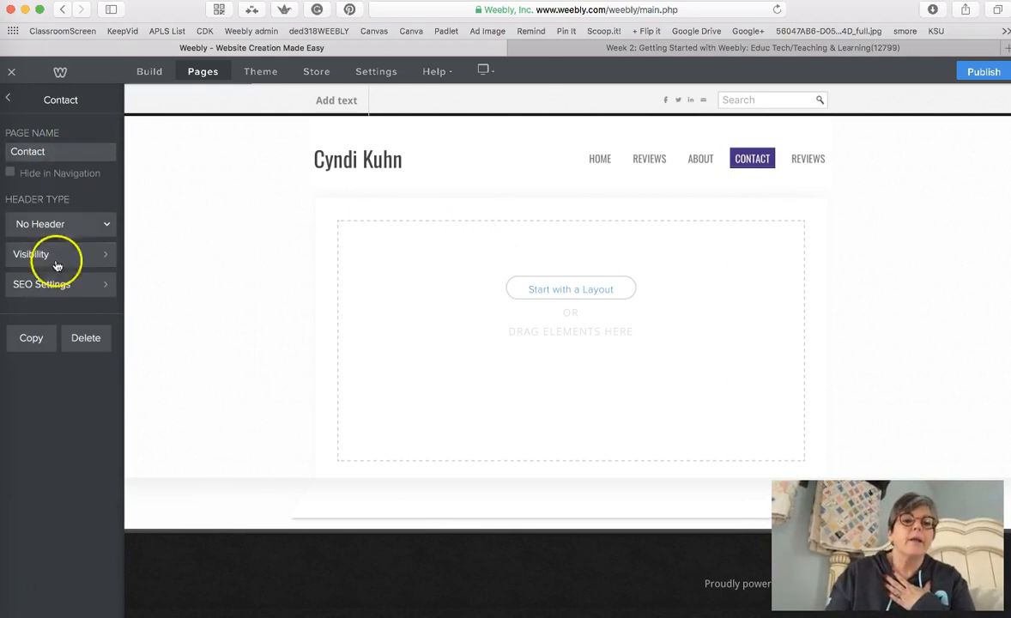
{"action": "left_click", "coordinate": [86, 339]}
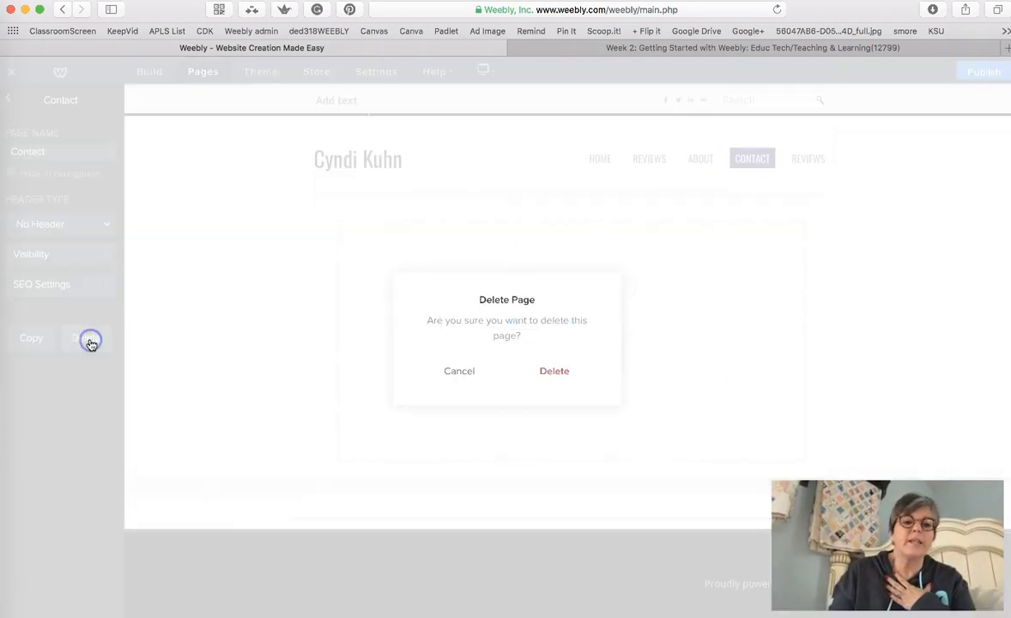
{"action": "left_click", "coordinate": [554, 372]}
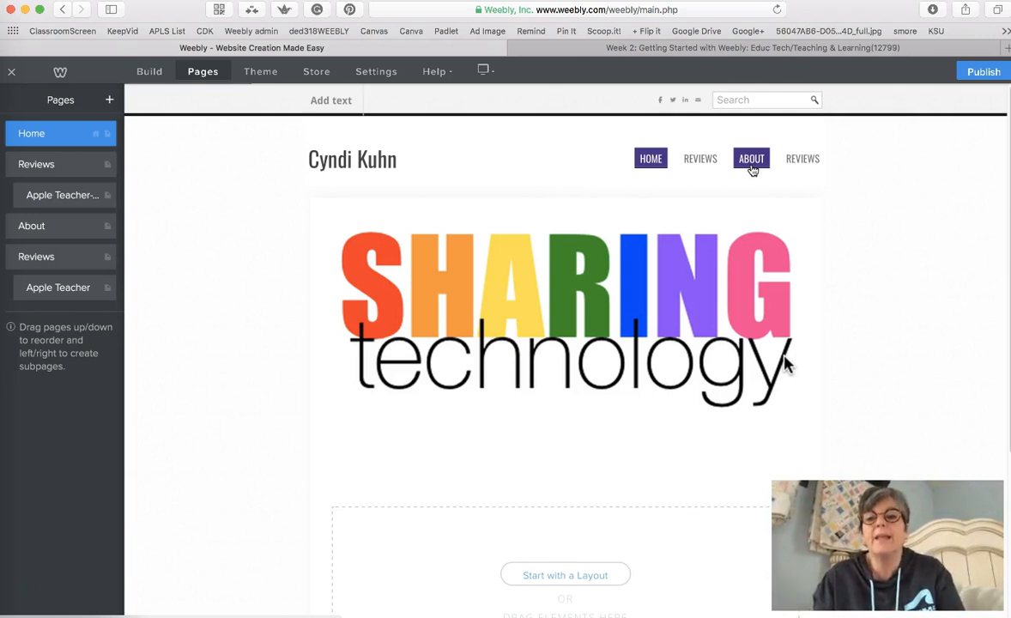
- Delete the older Reviews page listed directly below Home
{"action": "left_click", "coordinate": [702, 162]}
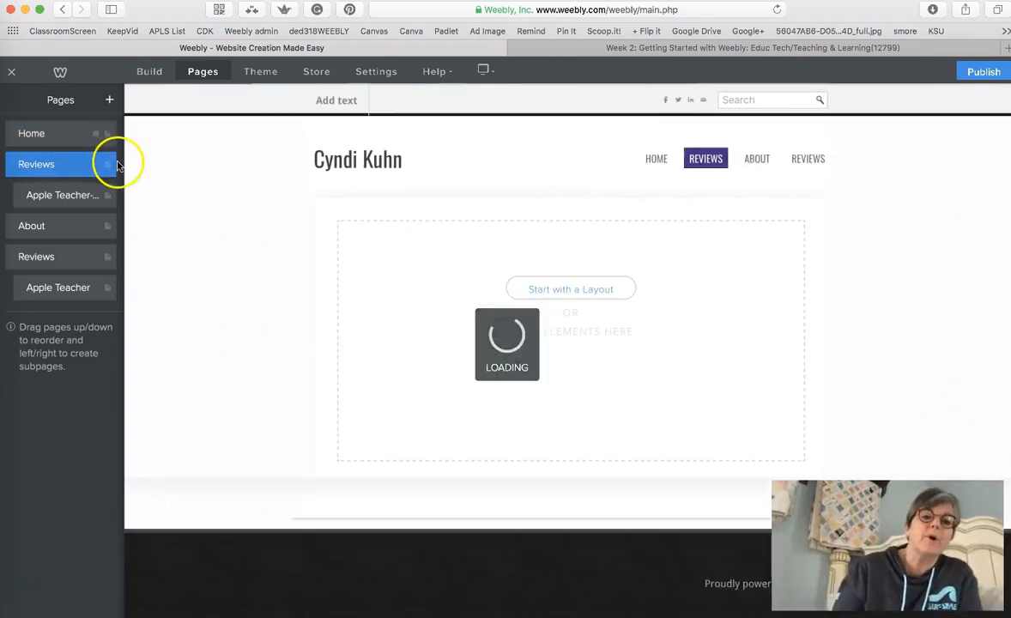
{"action": "left_click", "coordinate": [108, 166]}
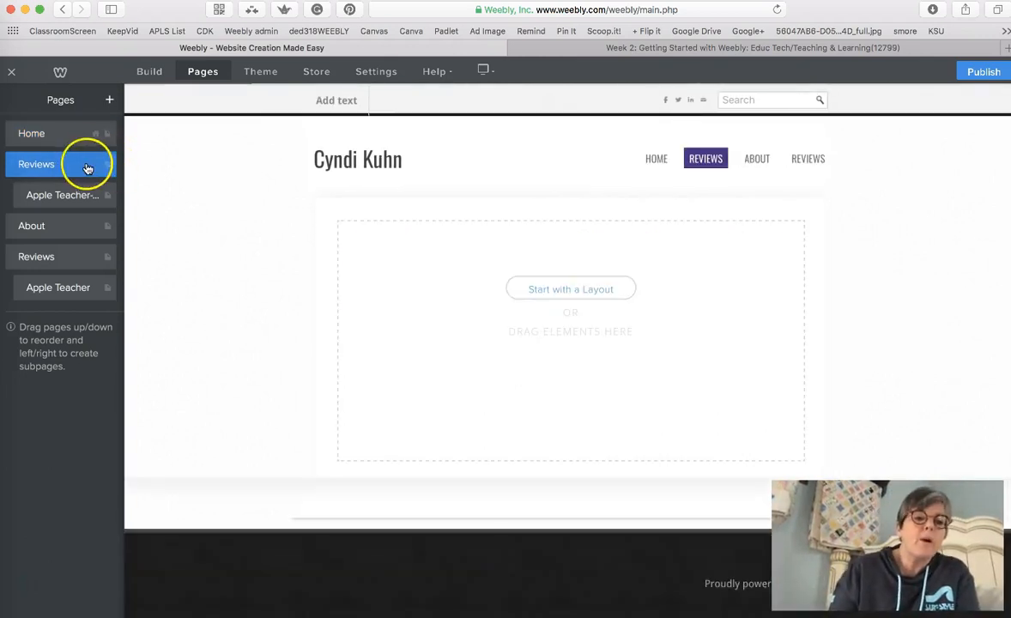
{"action": "left_click", "coordinate": [83, 338]}
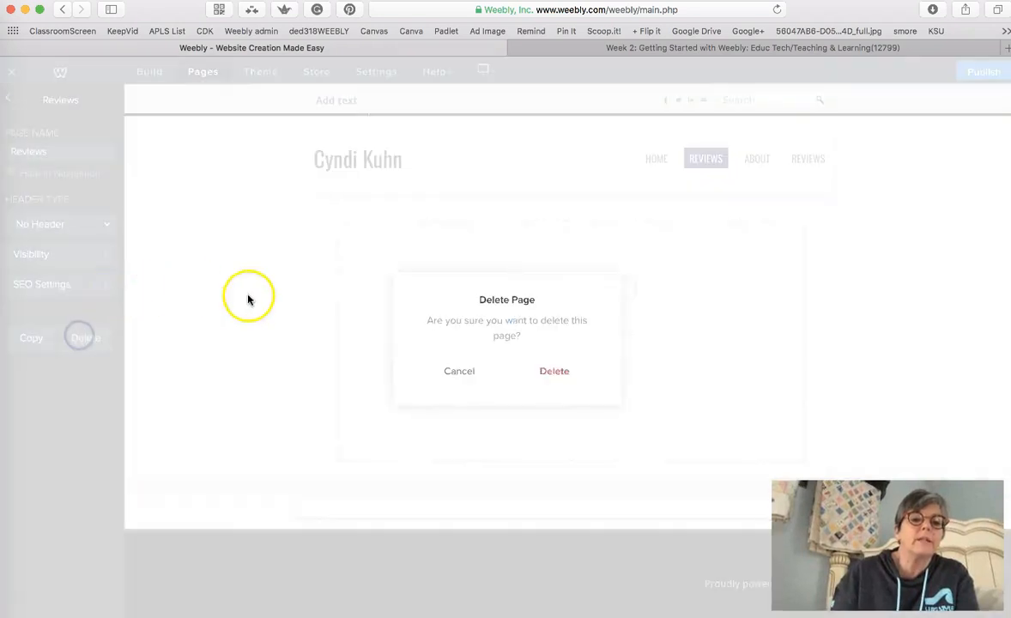
{"action": "left_click", "coordinate": [565, 379]}
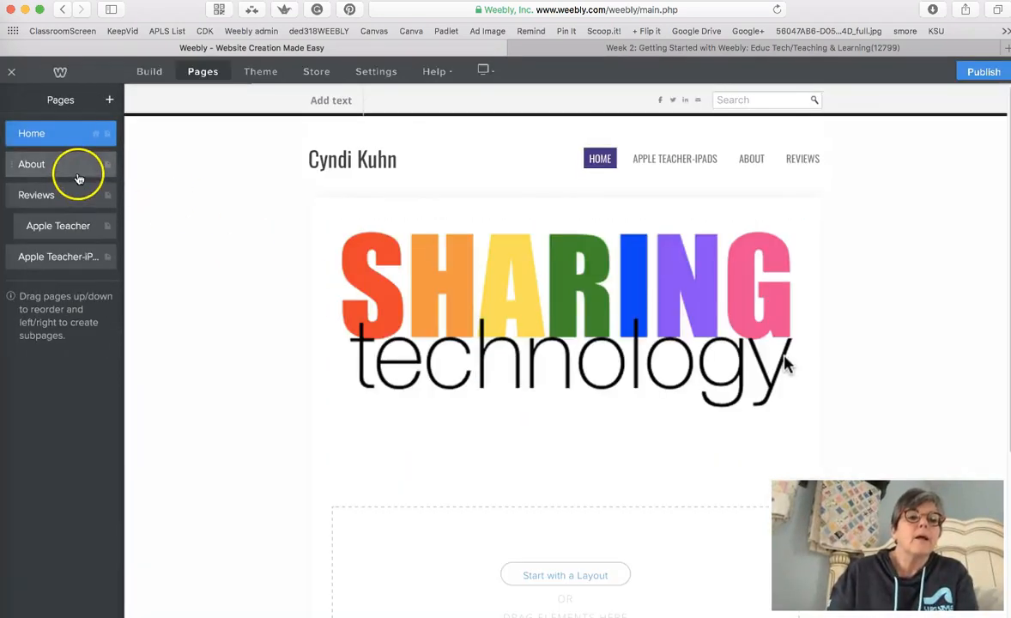
- Delete the old Apple Teacher-iPads page from the site
{"action": "left_click", "coordinate": [101, 257]}
{"action": "left_click", "coordinate": [86, 343]}
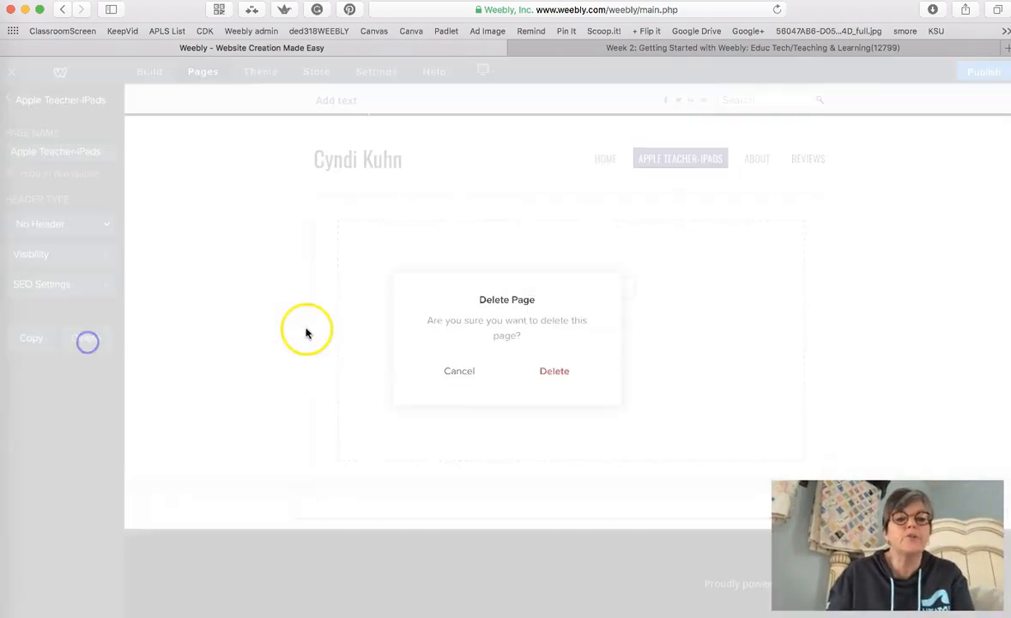
{"action": "left_click", "coordinate": [565, 378]}
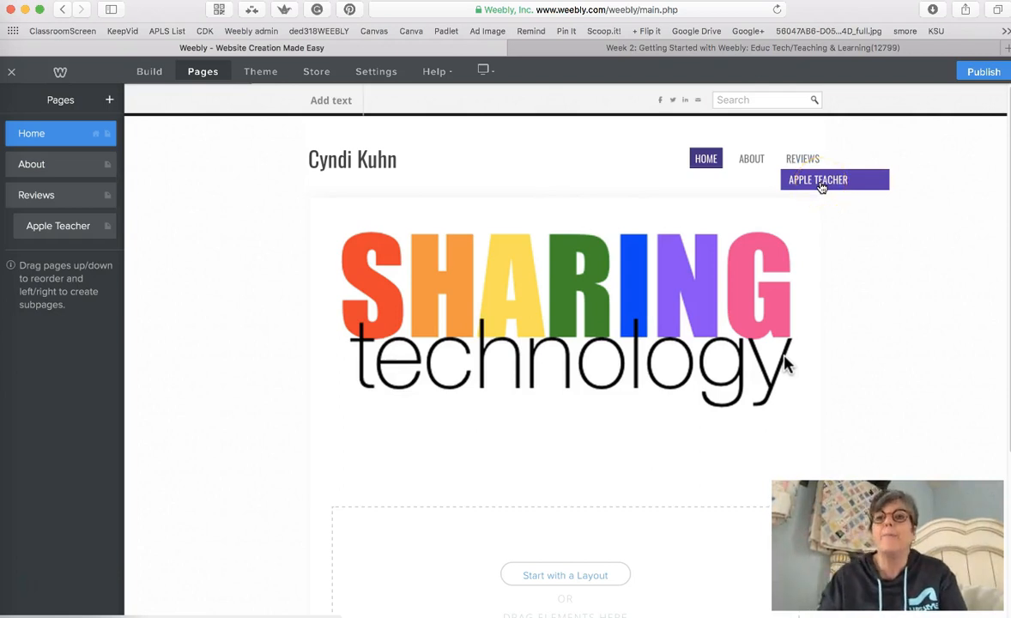
- Open the Apple Teacher page for building and add a title element reading "EARNED MY FIRDST APPLE TEACHER BADGE OFR IPADS"
{"action": "left_click", "coordinate": [820, 182]}
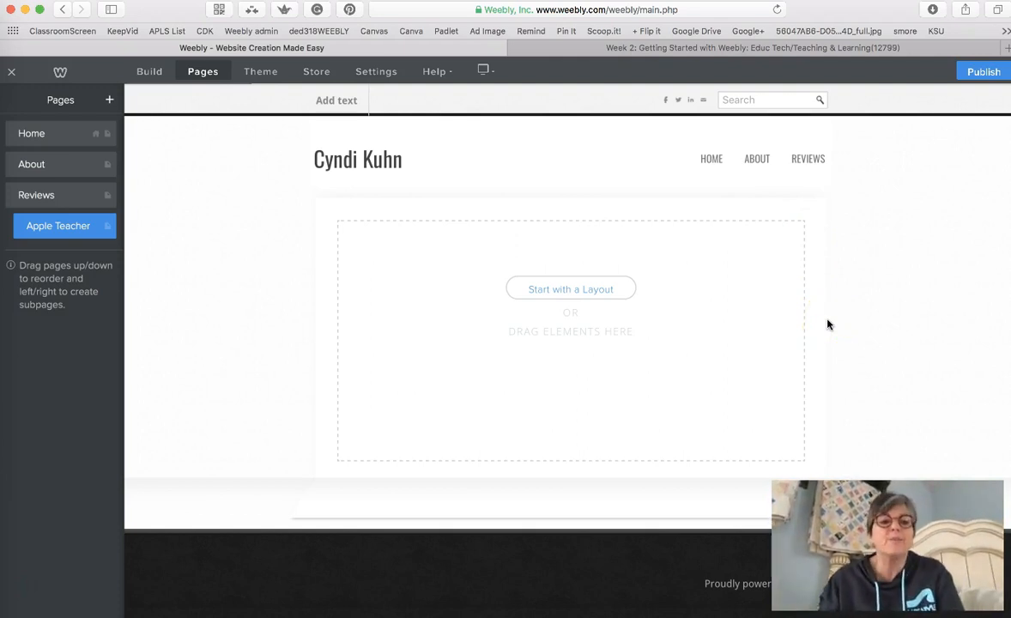
{"action": "left_click", "coordinate": [152, 72]}
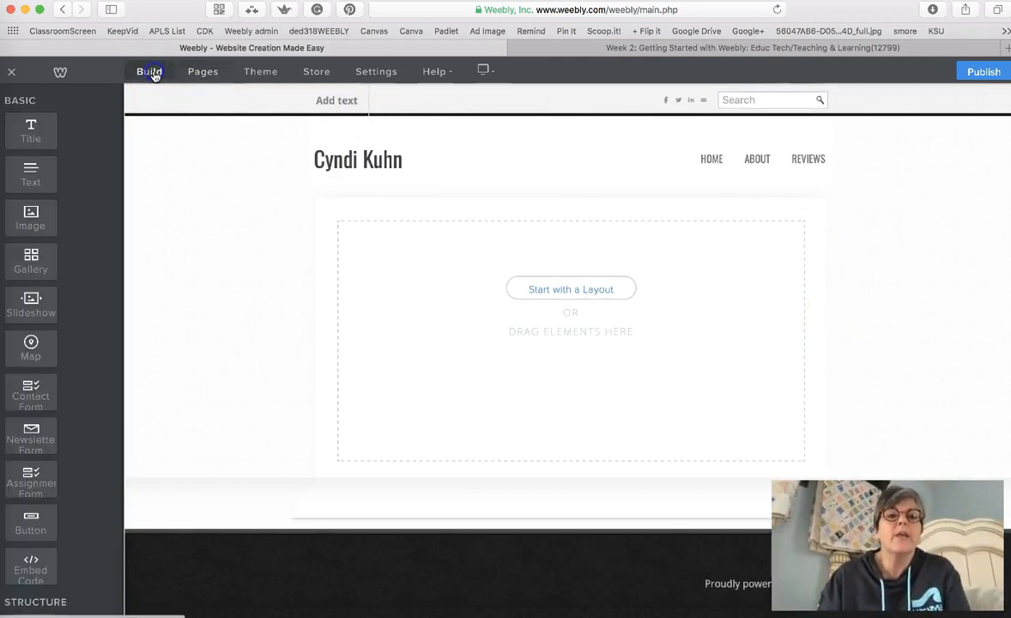
{"action": "left_click_drag", "start_coordinate": [24, 132], "coordinate": [384, 246]}
{"action": "left_click", "coordinate": [445, 237]}
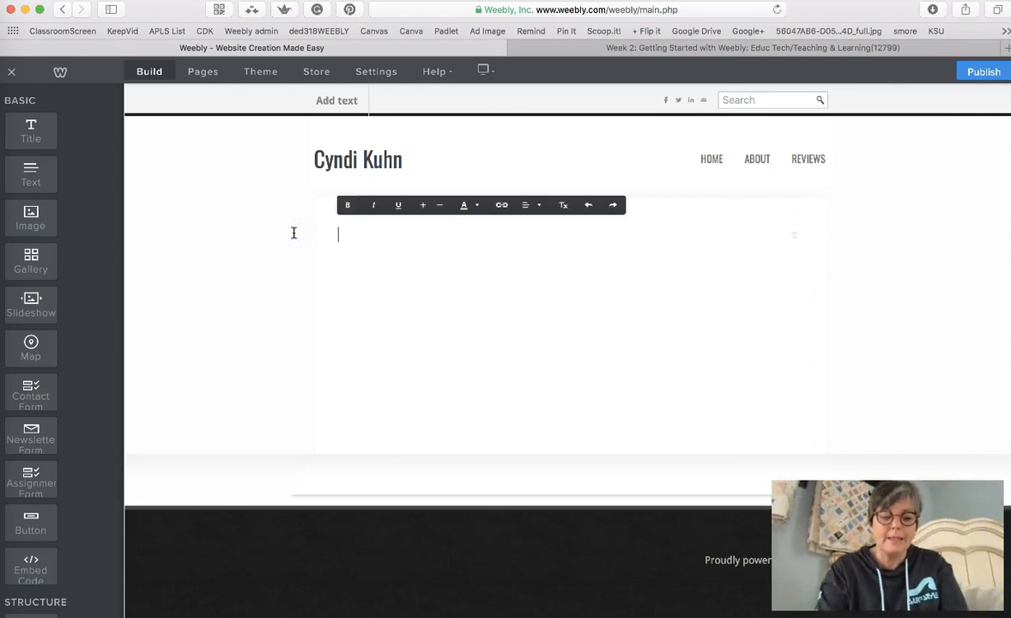
{"action": "type", "text": "EARNED MY FIRDST A"}
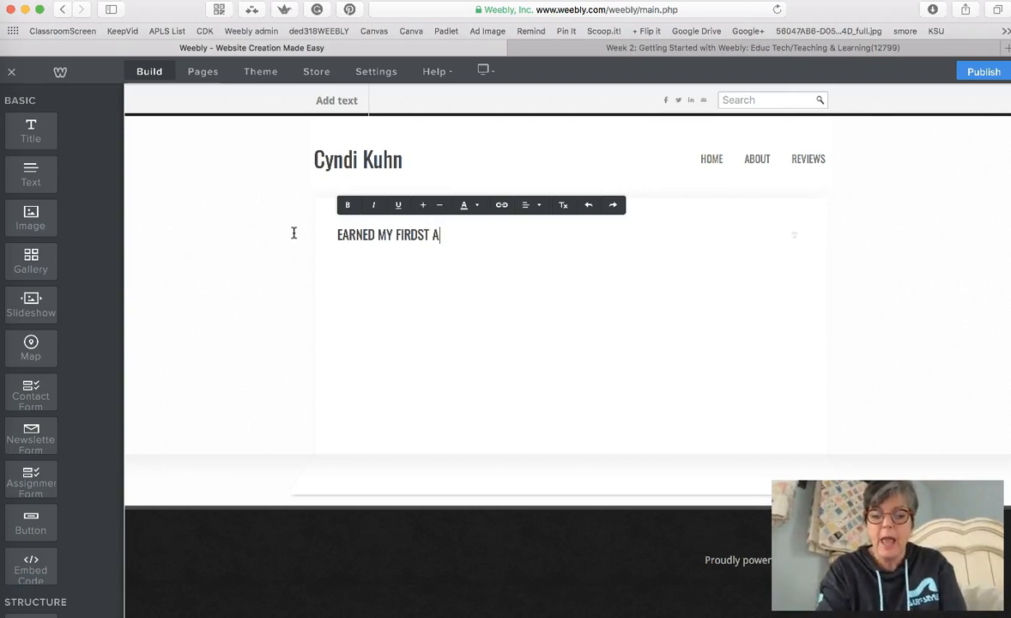
{"action": "type", "text": "PPLE TEACHER "}
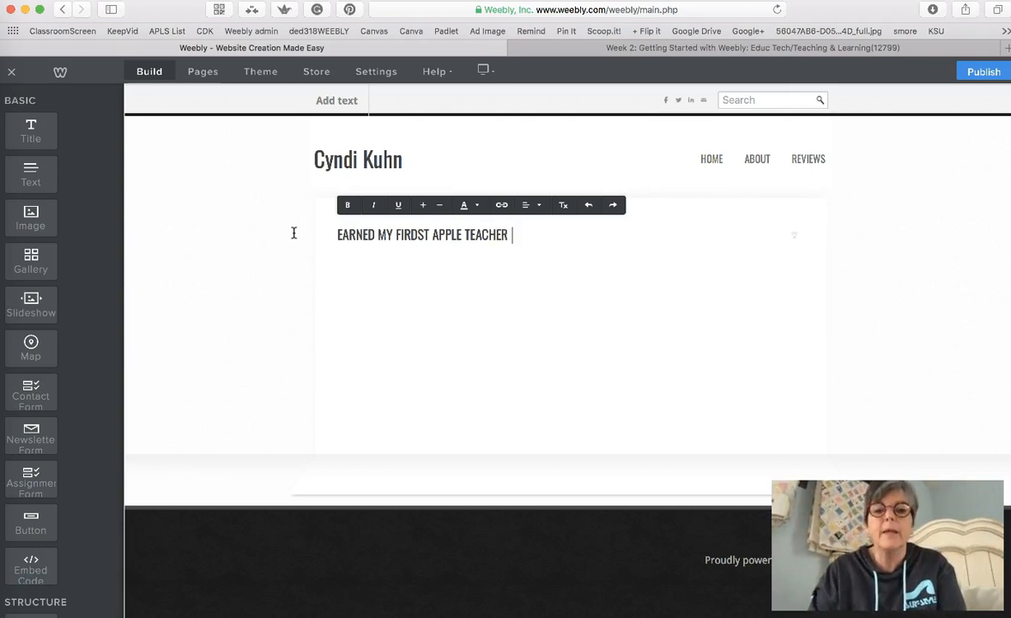
{"action": "type", "text": "BADGE OFR IPADS"}
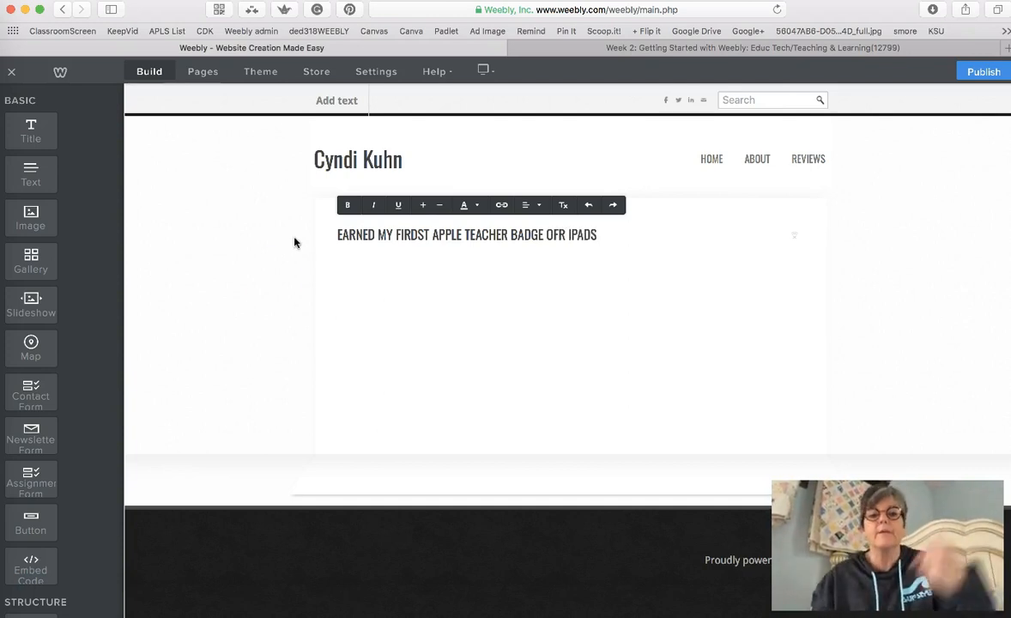
- Add a text element below the title and paste the copied iPad review paragraphs into it
{"action": "left_click_drag", "start_coordinate": [48, 173], "coordinate": [447, 275]}
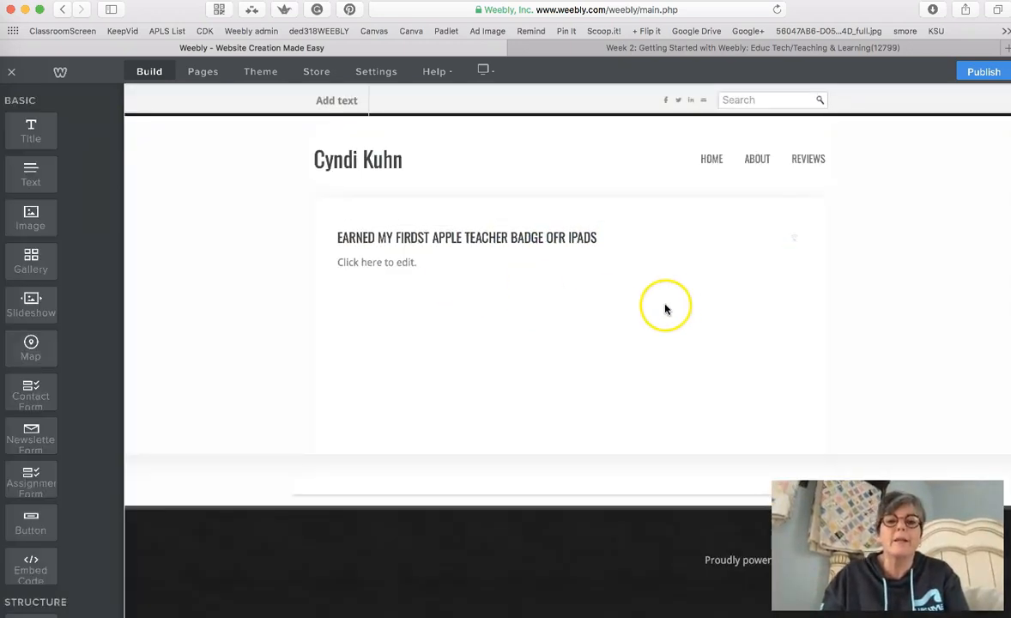
{"action": "left_click", "coordinate": [394, 266]}
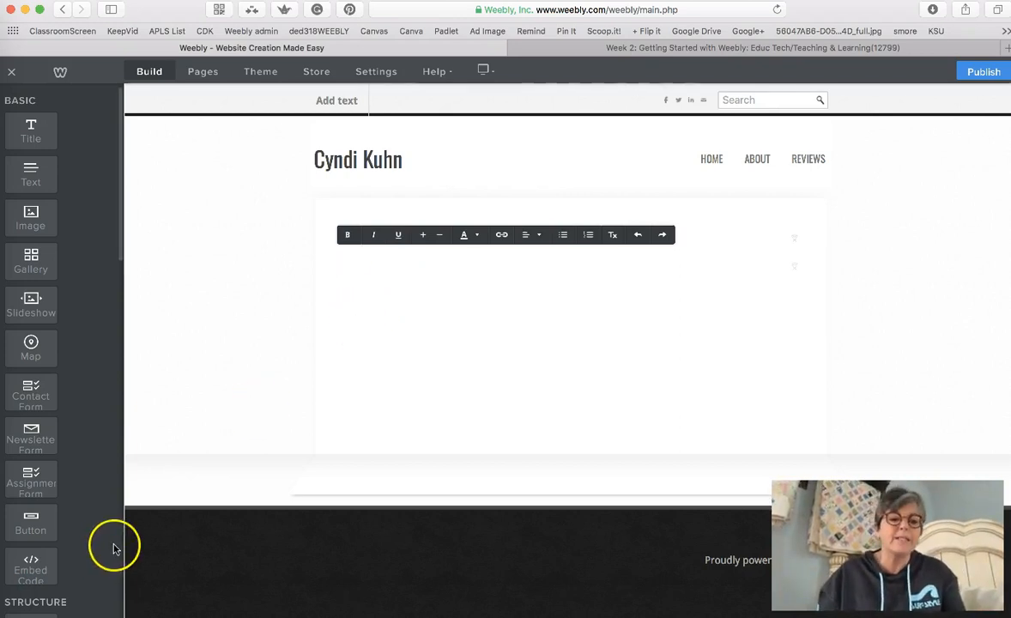
{"action": "left_click", "coordinate": [350, 260]}
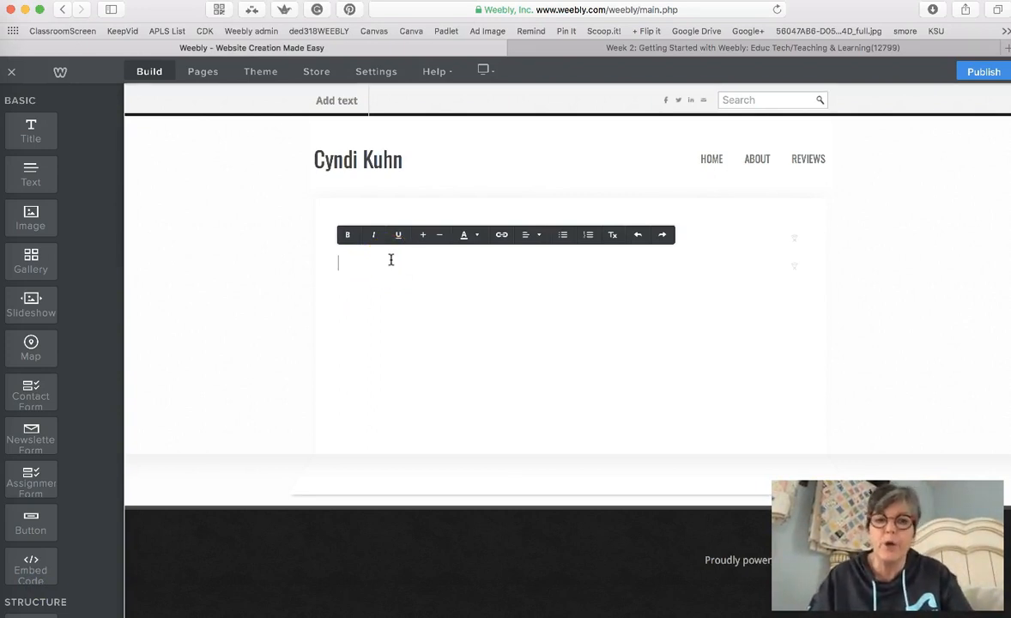
{"action": "key", "text": "super+v"}
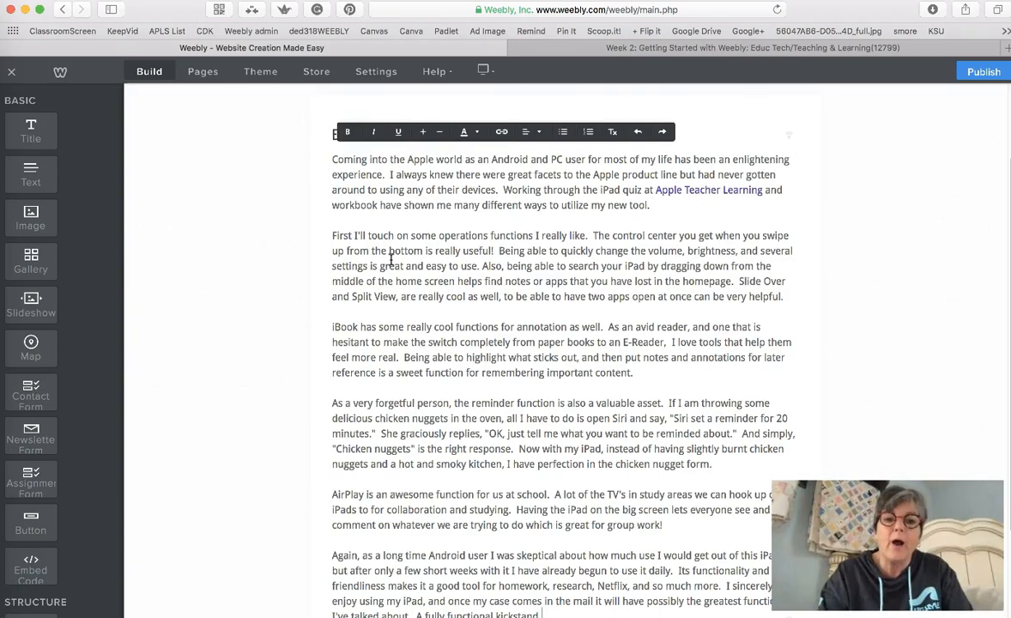
{"action": "left_click", "coordinate": [559, 286]}
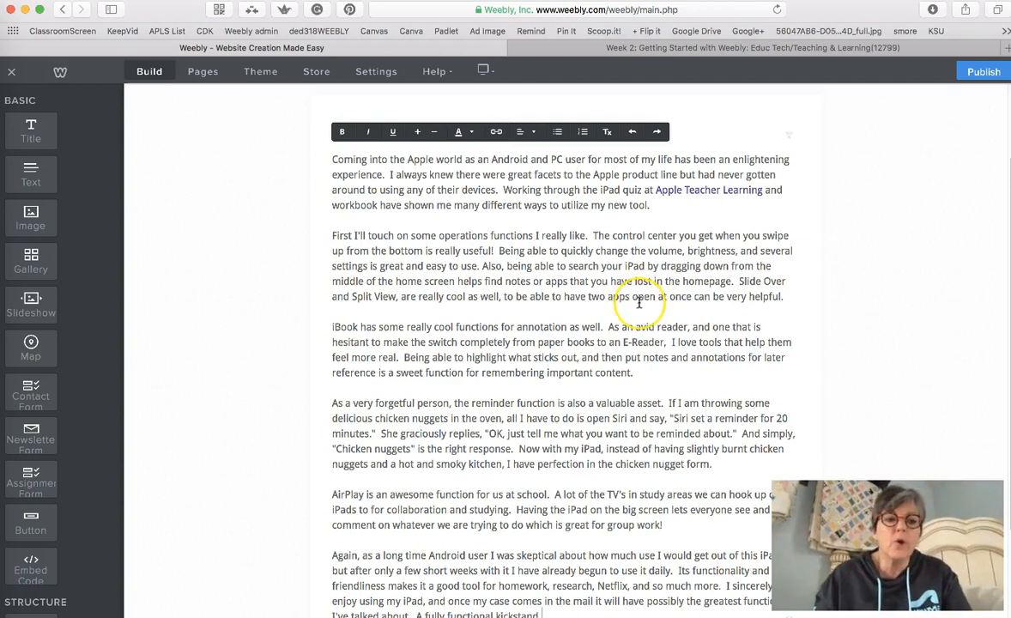
- Add an image element within the text block, beside the first review paragraph under the title
{"action": "left_click", "coordinate": [37, 587]}
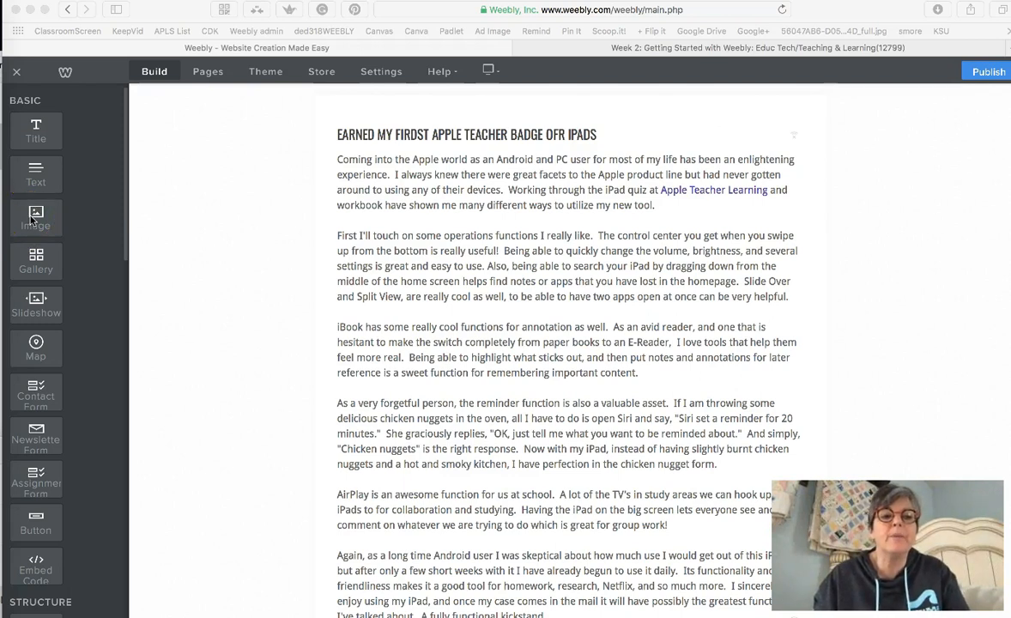
{"action": "left_click", "coordinate": [54, 215]}
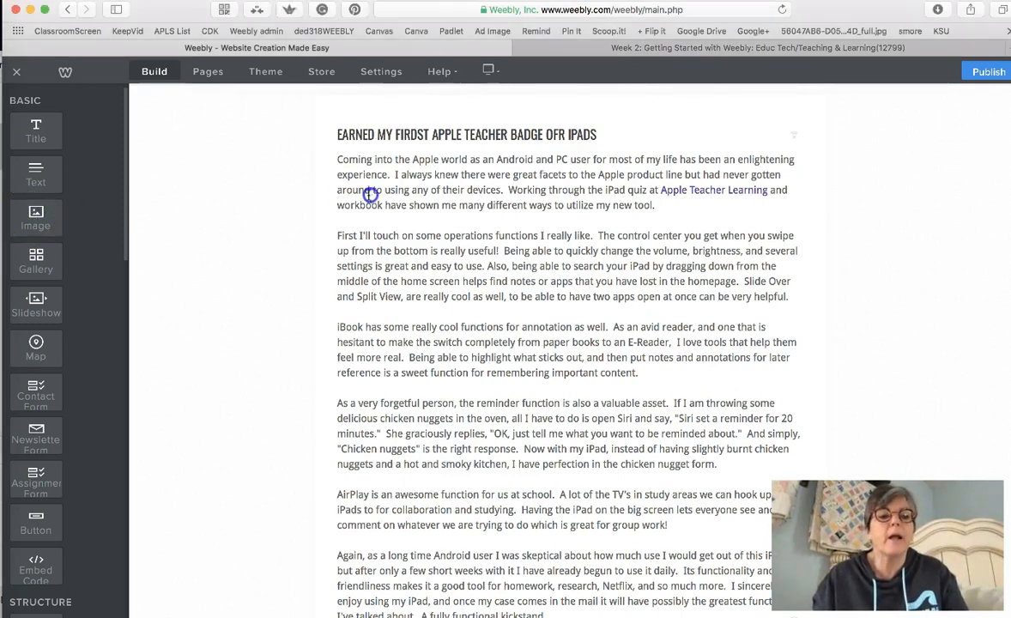
{"action": "left_click_drag", "start_coordinate": [27, 219], "coordinate": [376, 199]}
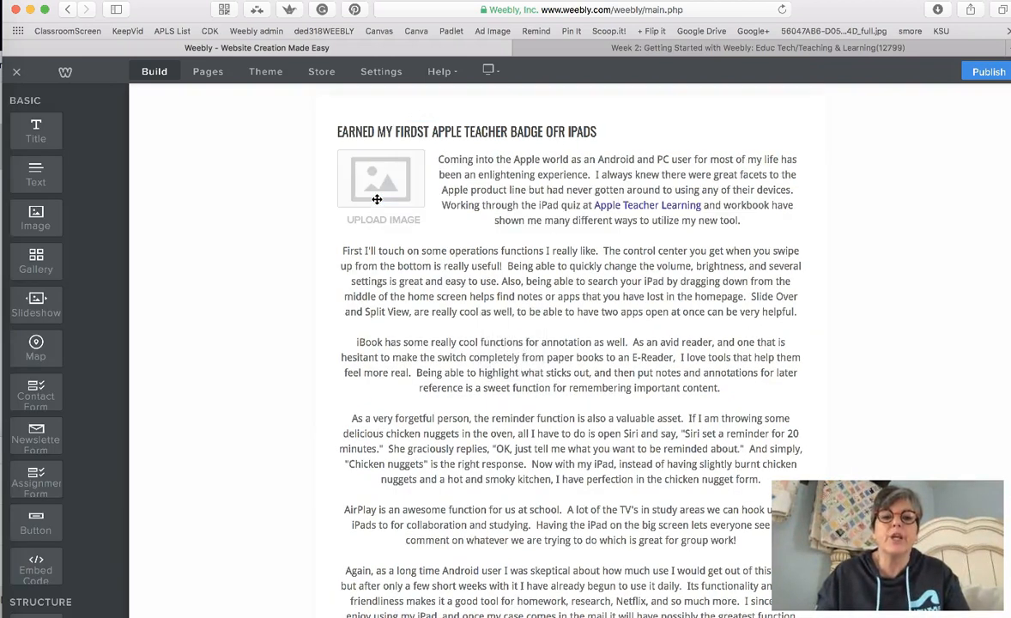
- Start a photo upload from the computer for the image placeholder and browse to the Screenshots folder in Dropbox
{"action": "left_click", "coordinate": [379, 187]}
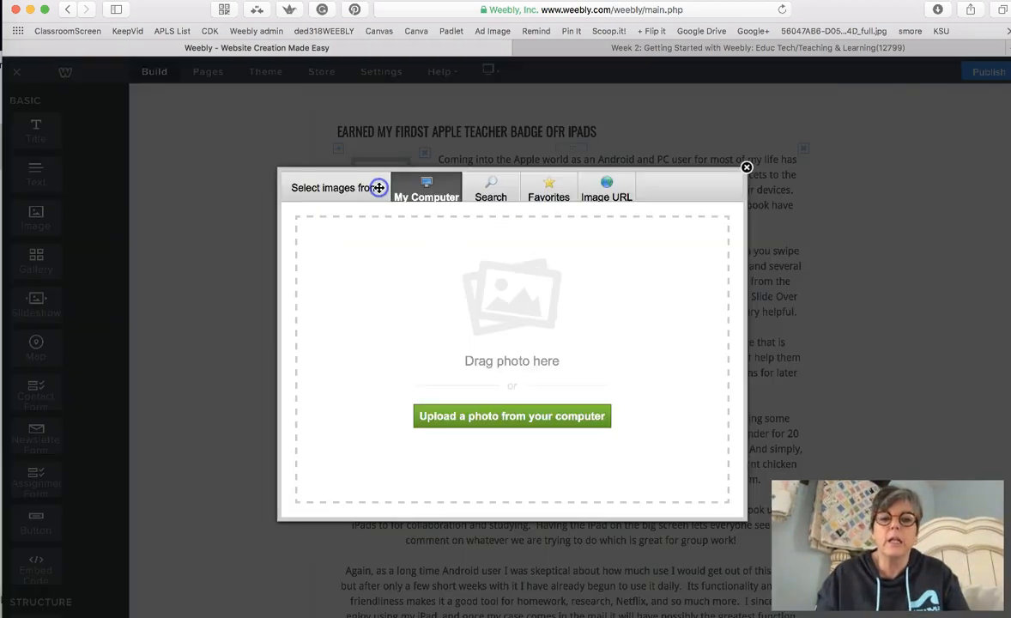
{"action": "left_click", "coordinate": [495, 421]}
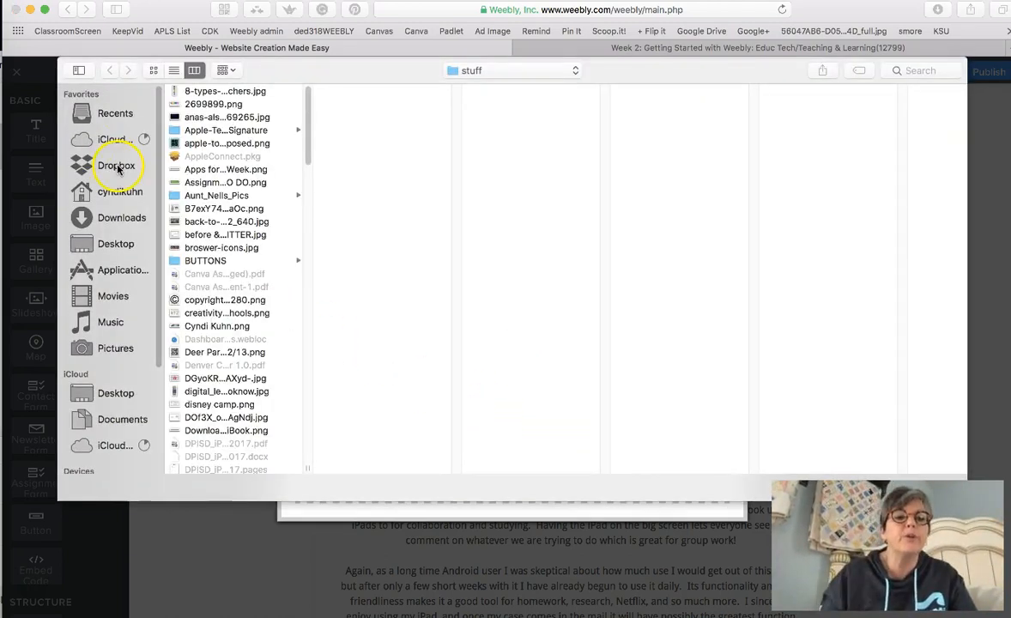
{"action": "left_click", "coordinate": [118, 168]}
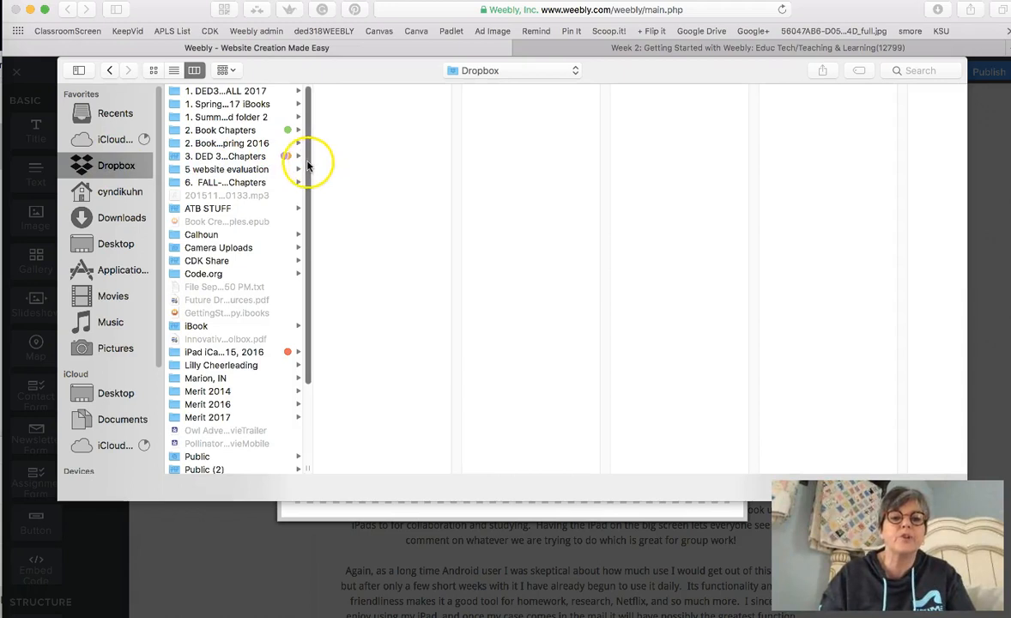
{"action": "left_click_drag", "start_coordinate": [309, 163], "coordinate": [289, 453]}
{"action": "left_click", "coordinate": [210, 401]}
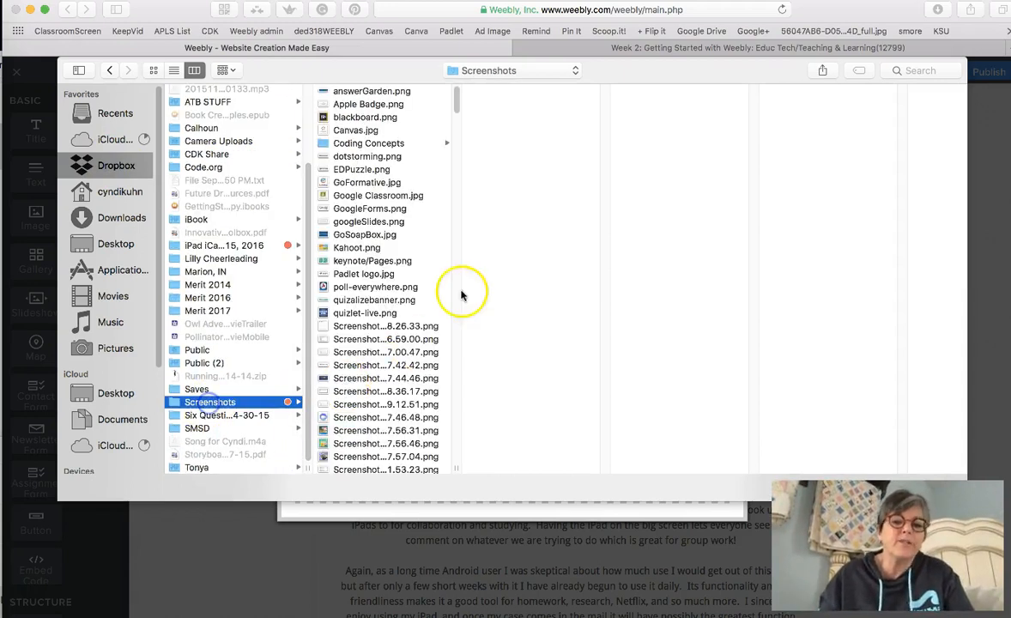
{"action": "left_click_drag", "start_coordinate": [461, 103], "coordinate": [453, 502]}
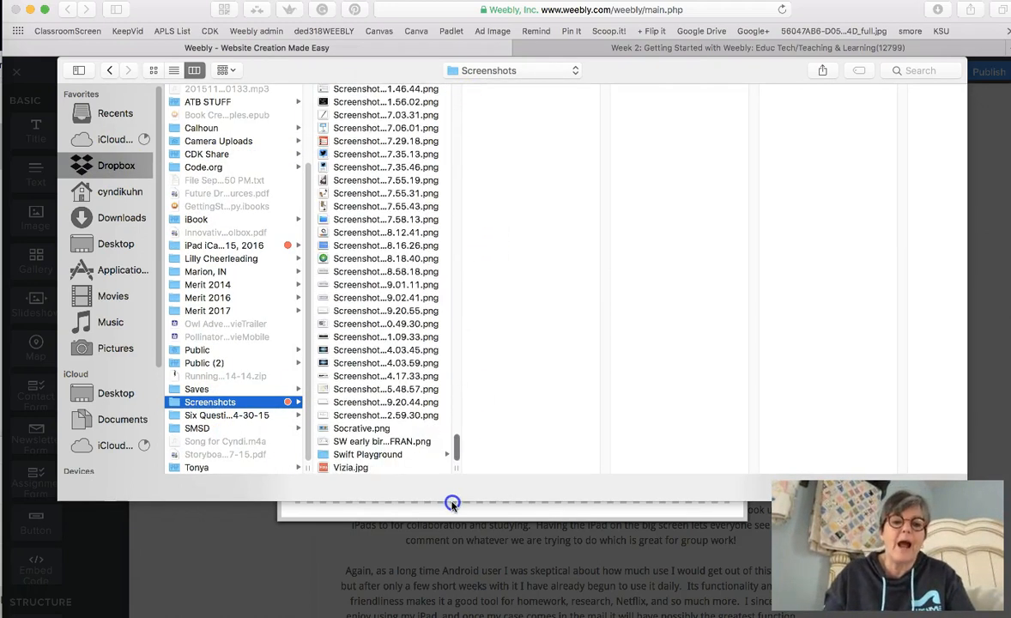
- Choose the iPad badge picture "Screenshot 2018-01-13 12.59.30.png" and insert it into the image element
{"action": "left_click", "coordinate": [378, 415]}
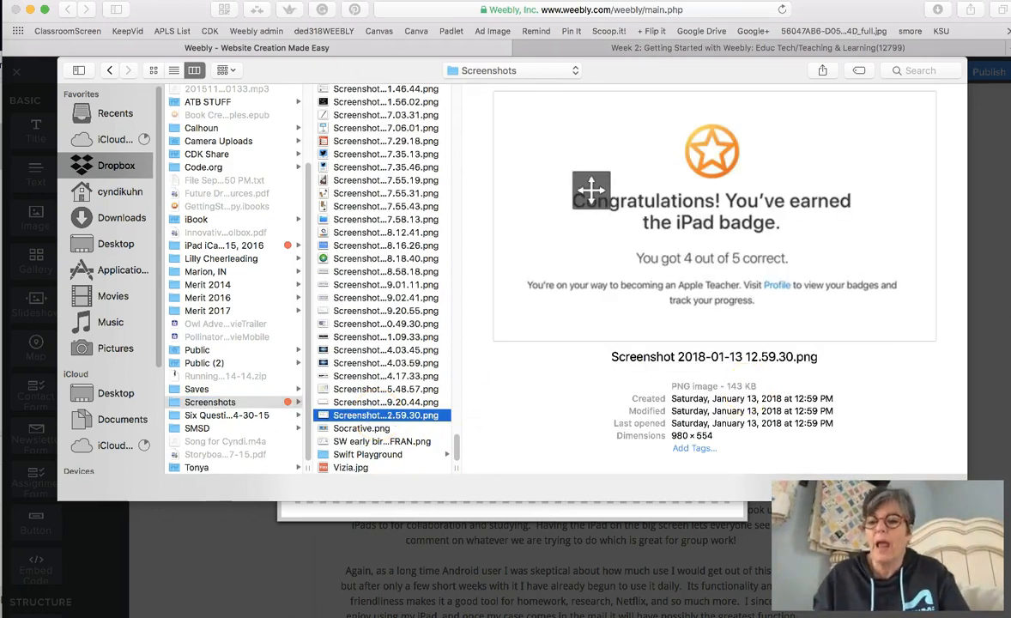
{"action": "left_click", "coordinate": [591, 191]}
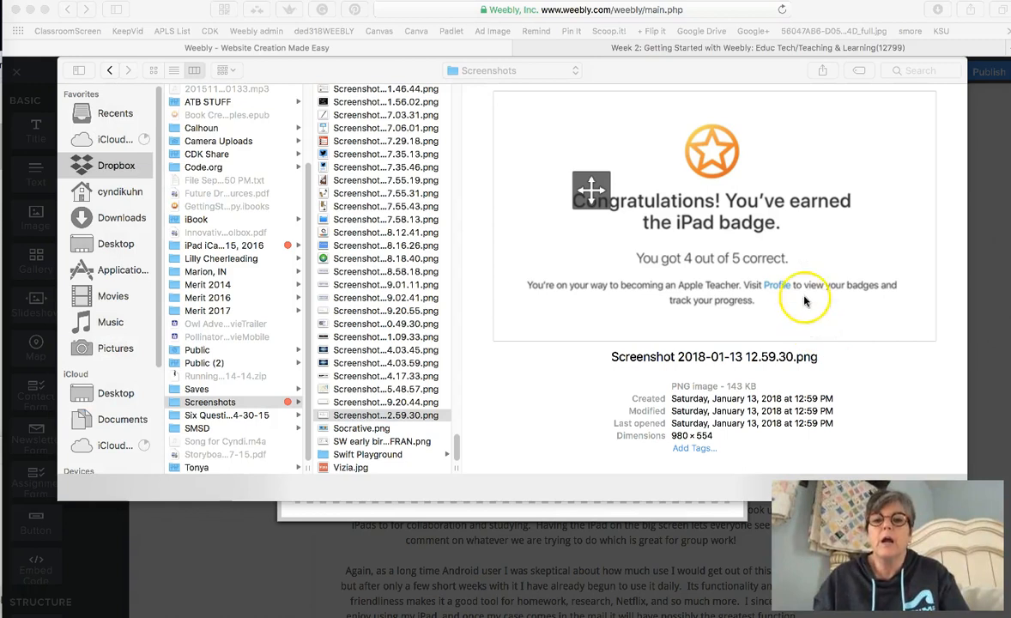
{"action": "left_click", "coordinate": [755, 269]}
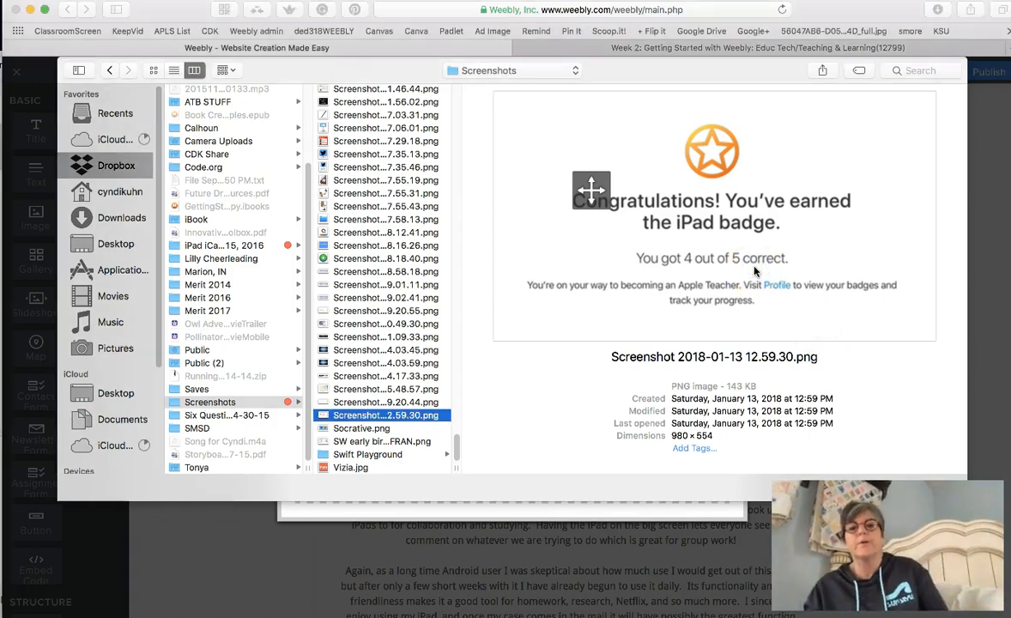
{"action": "left_click", "coordinate": [708, 272]}
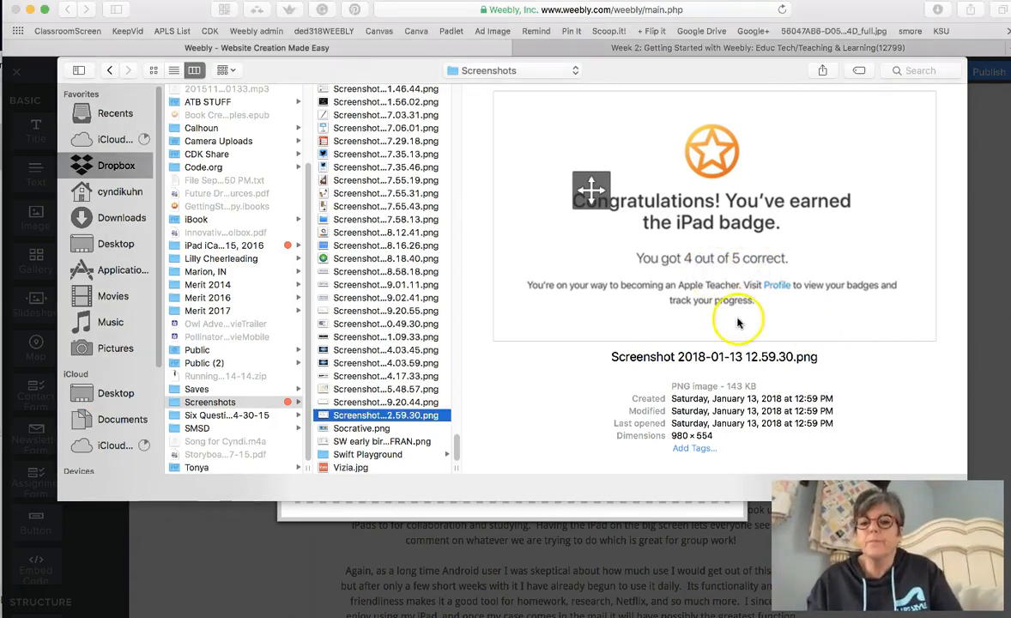
{"action": "left_click", "coordinate": [923, 492]}
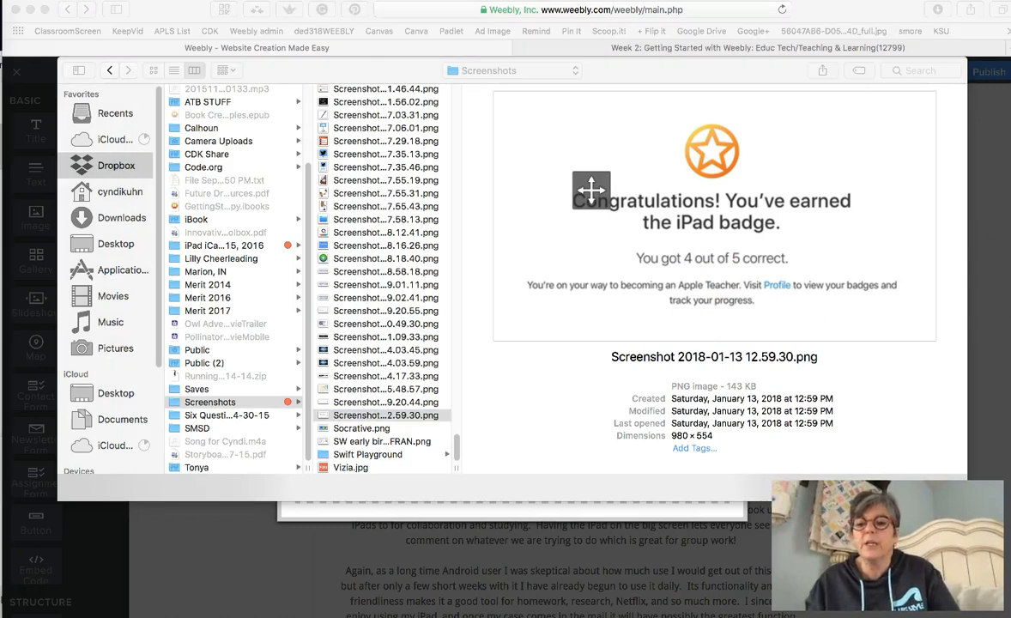
{"action": "left_click", "coordinate": [371, 416]}
{"action": "double_click", "coordinate": [371, 416]}
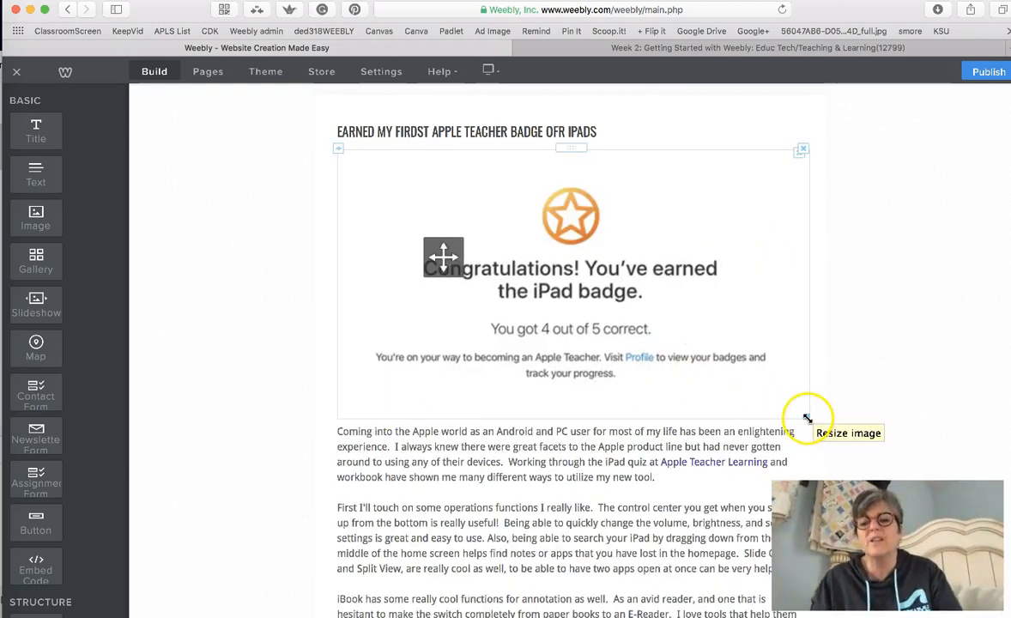
- Shrink the iPad badge image to under half the text width so the first paragraph wraps beside it
{"action": "left_click_drag", "start_coordinate": [806, 418], "coordinate": [630, 296]}
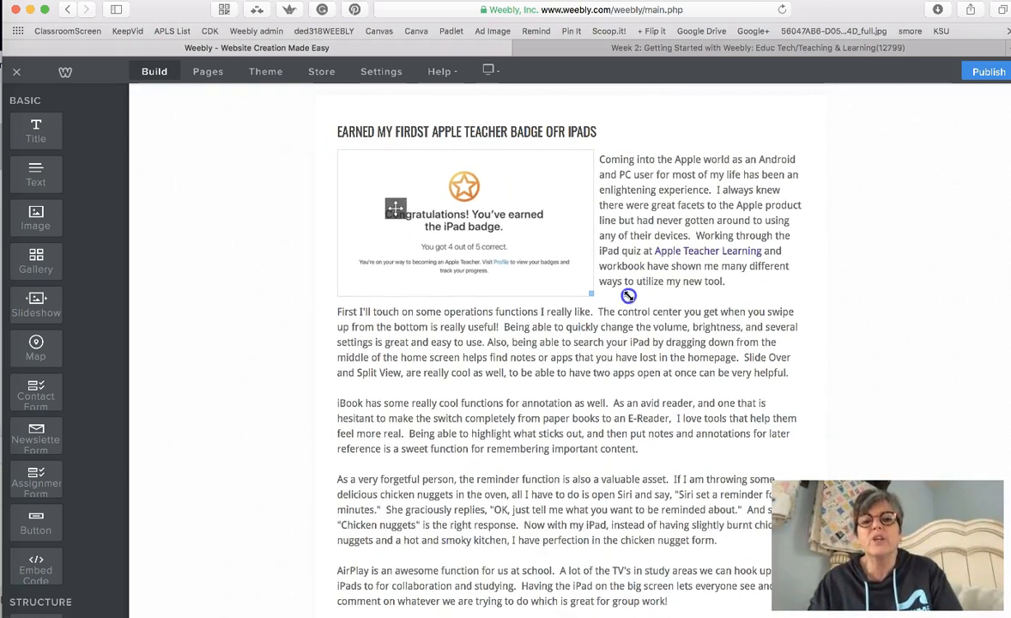
{"action": "left_click_drag", "start_coordinate": [678, 343], "coordinate": [579, 264]}
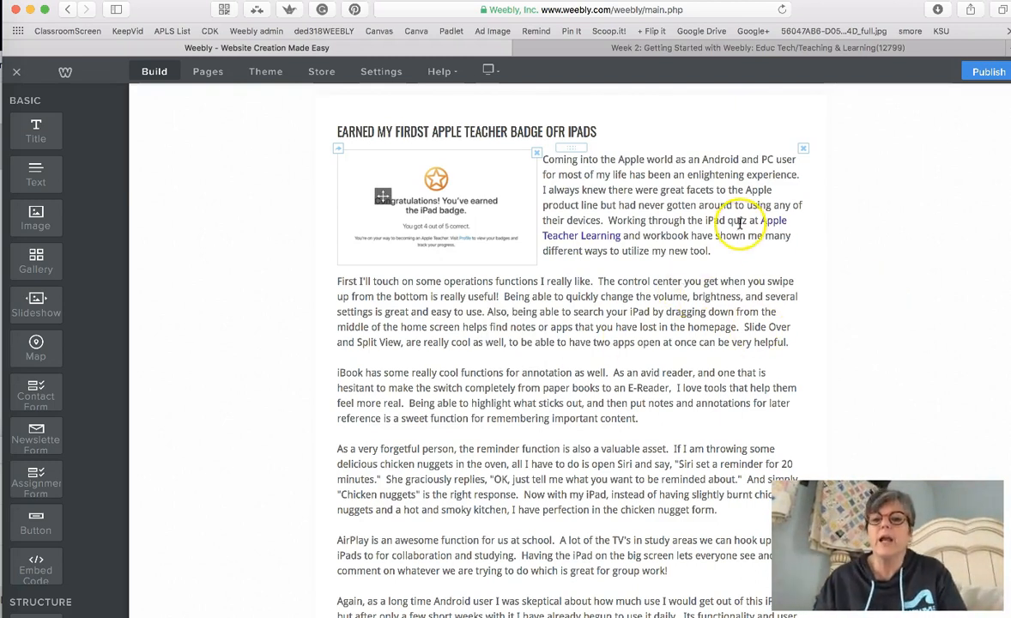
- Select the "Apple Teacher Learning" link text, locate the Create Link option, and look over the whole page
{"action": "left_click_drag", "start_coordinate": [760, 219], "coordinate": [620, 240]}
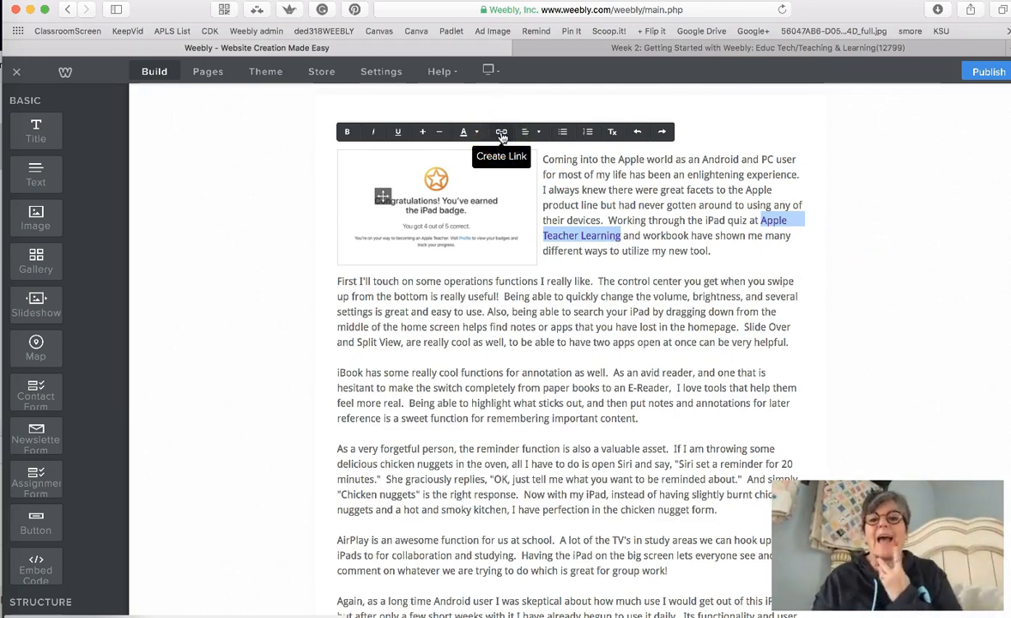
{"action": "scroll", "coordinate": [582, 445], "scroll_direction": "down", "scroll_amount": 5}
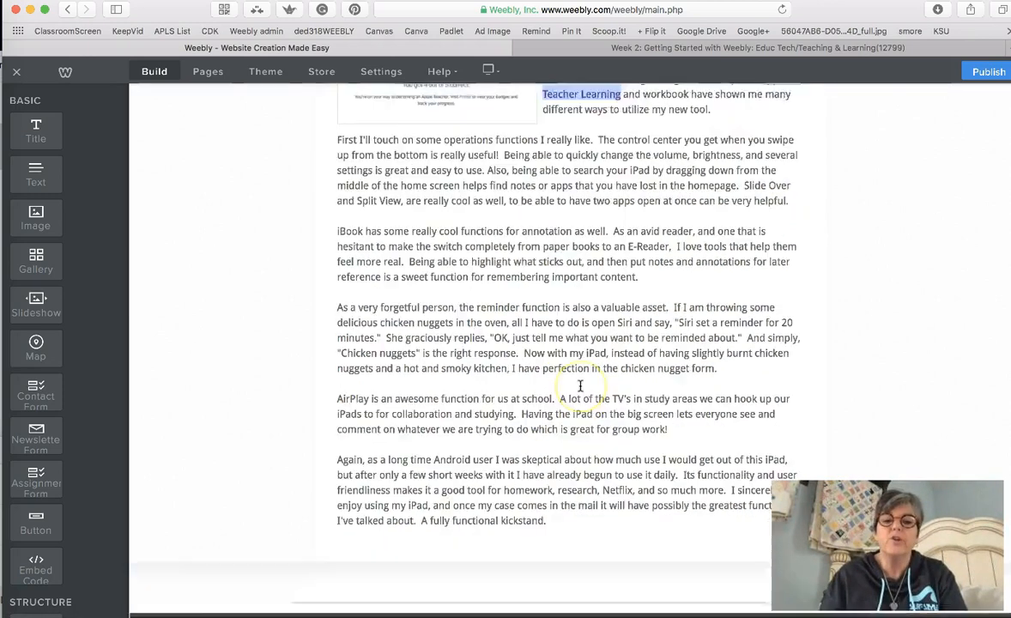
{"action": "scroll", "coordinate": [581, 386], "scroll_direction": "up", "scroll_amount": 6}
{"action": "scroll", "coordinate": [580, 387], "scroll_direction": "up", "scroll_amount": 2}
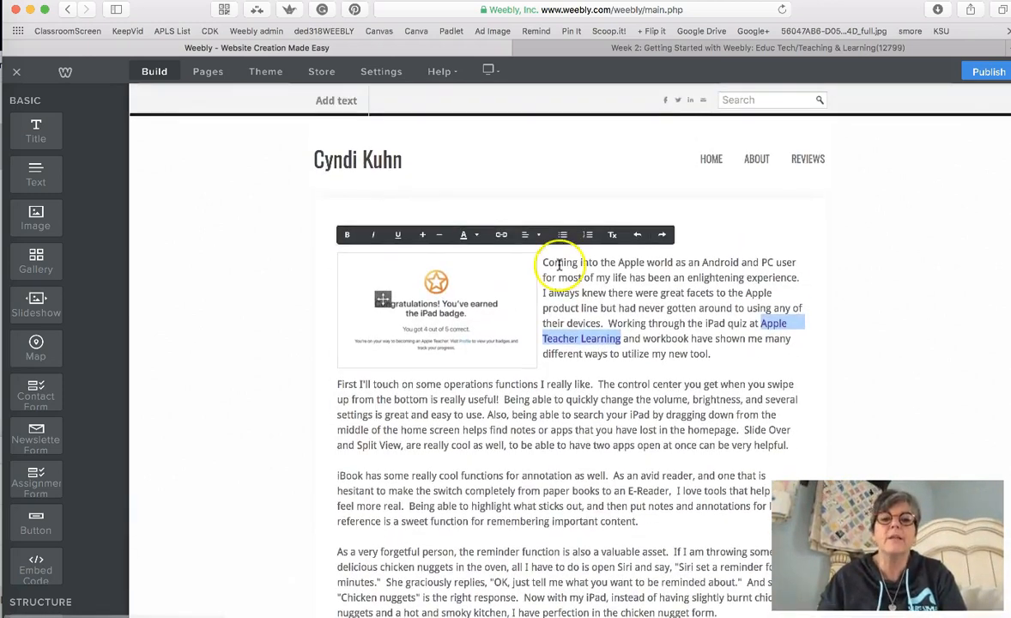
- Publish the website and open the live site at ded318class.weebly.com
{"action": "left_click", "coordinate": [989, 72]}
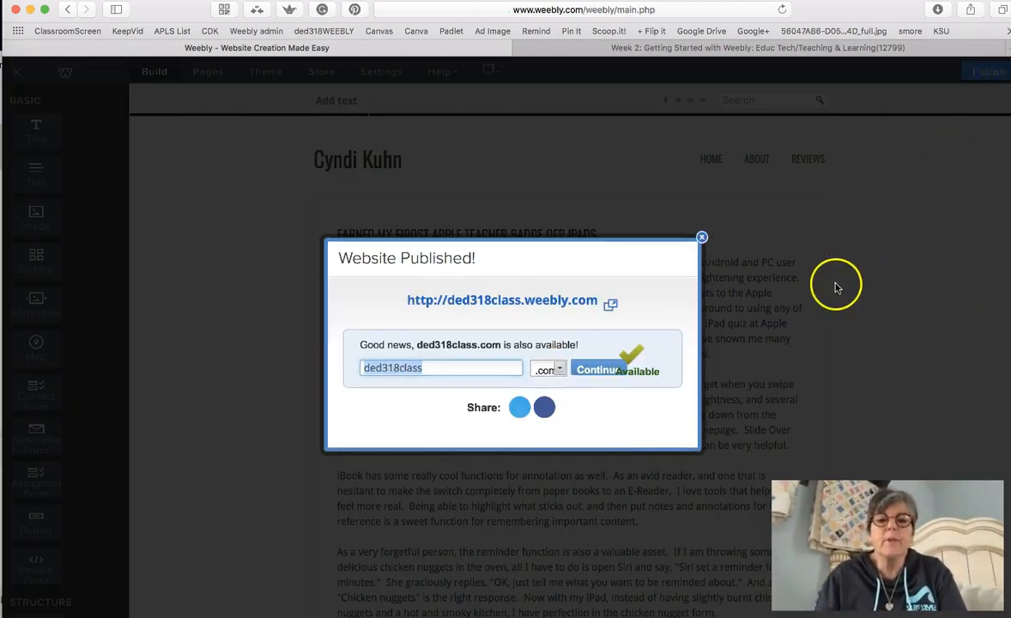
{"action": "left_click", "coordinate": [533, 301]}
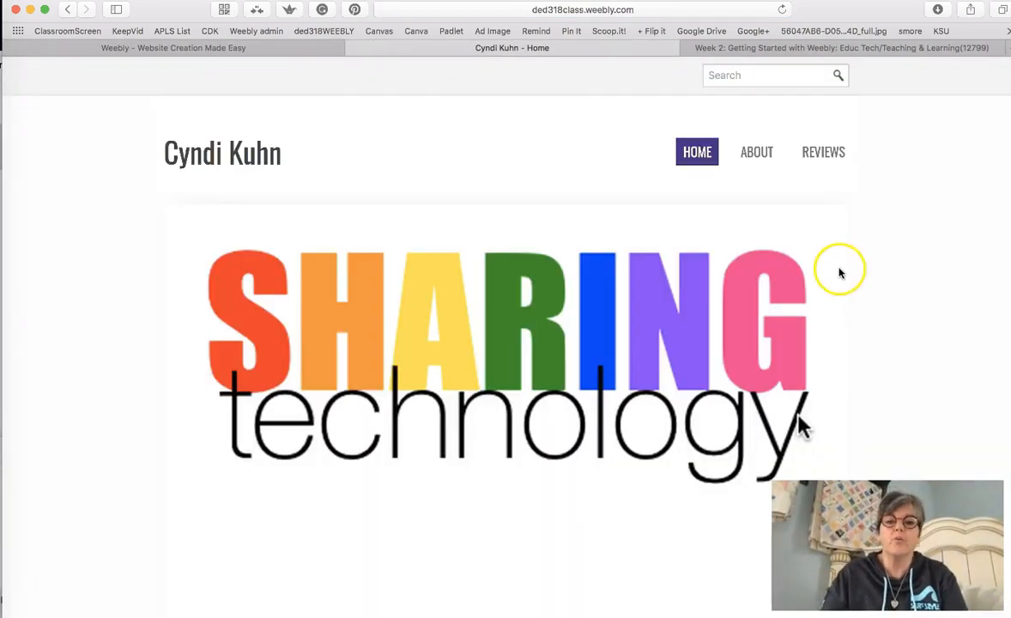
- Open the Apple Teacher subpage under Reviews on the live site and select its full web address
{"action": "mouse_move", "coordinate": [831, 158]}
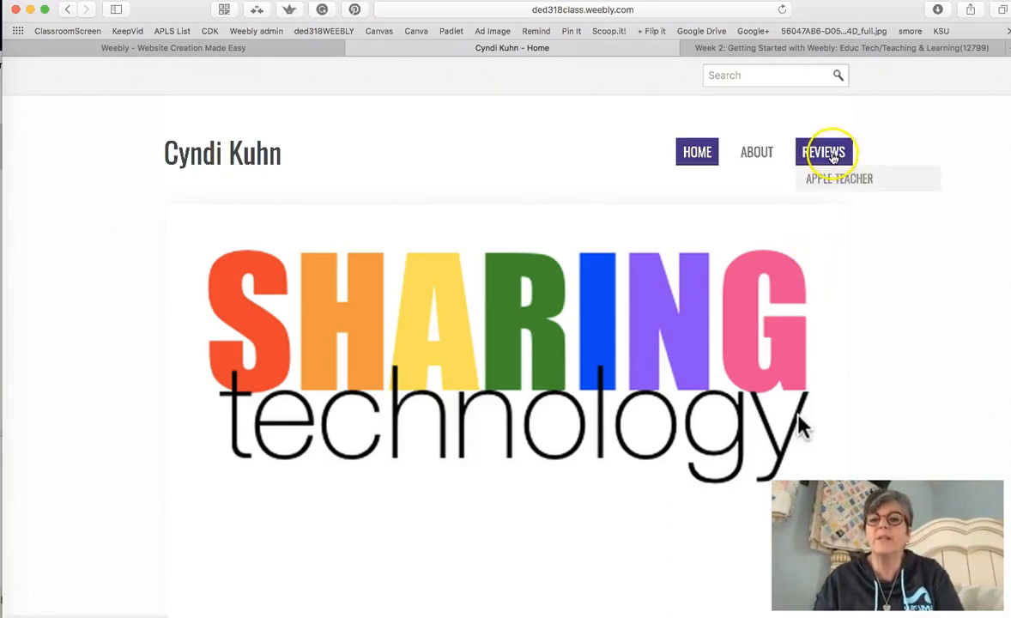
{"action": "left_click", "coordinate": [839, 180]}
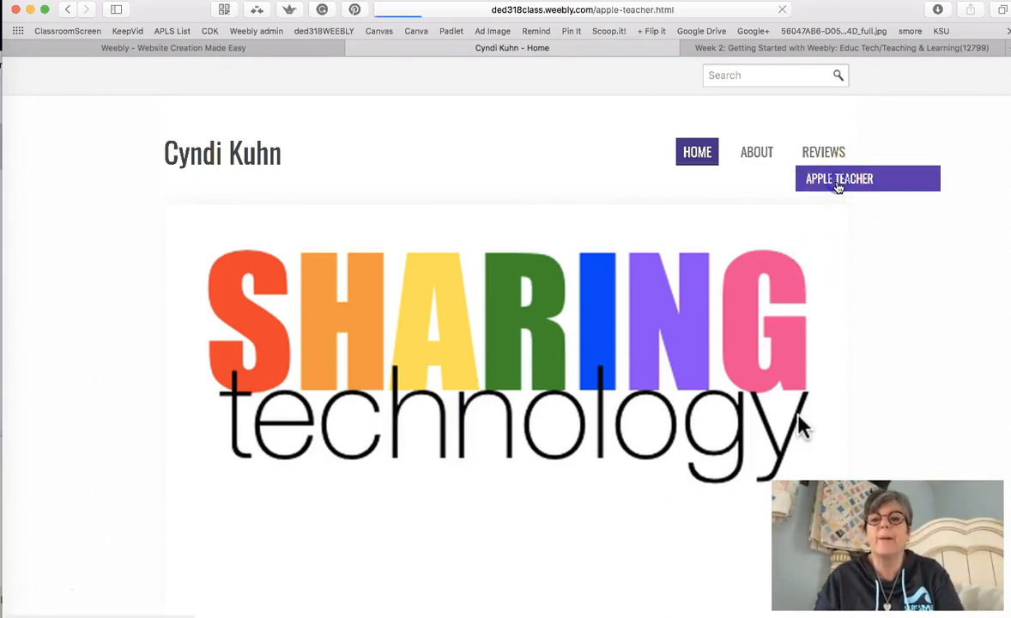
{"action": "left_click", "coordinate": [693, 11]}
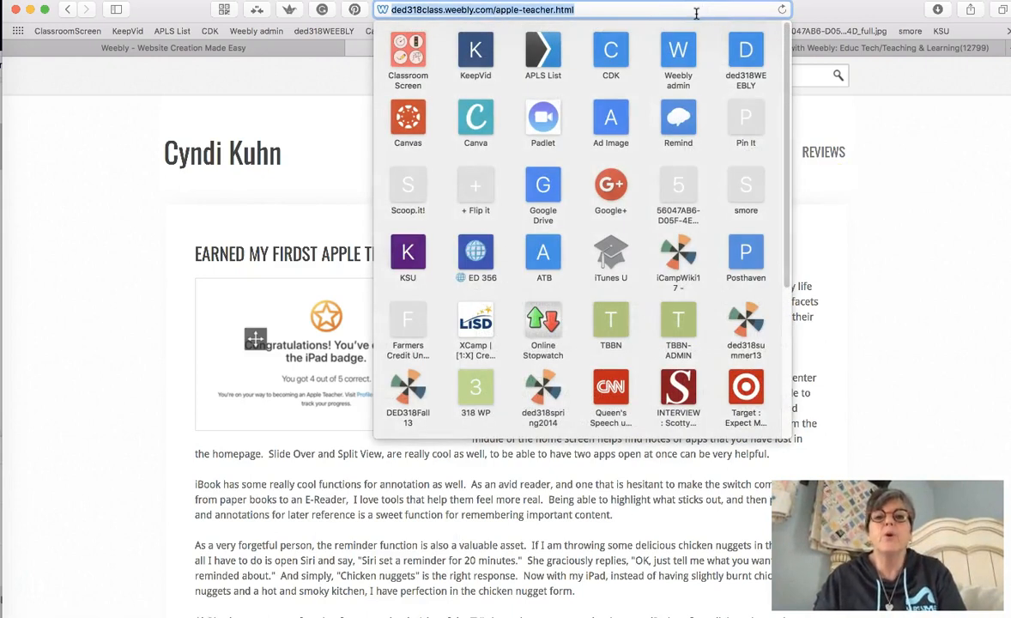